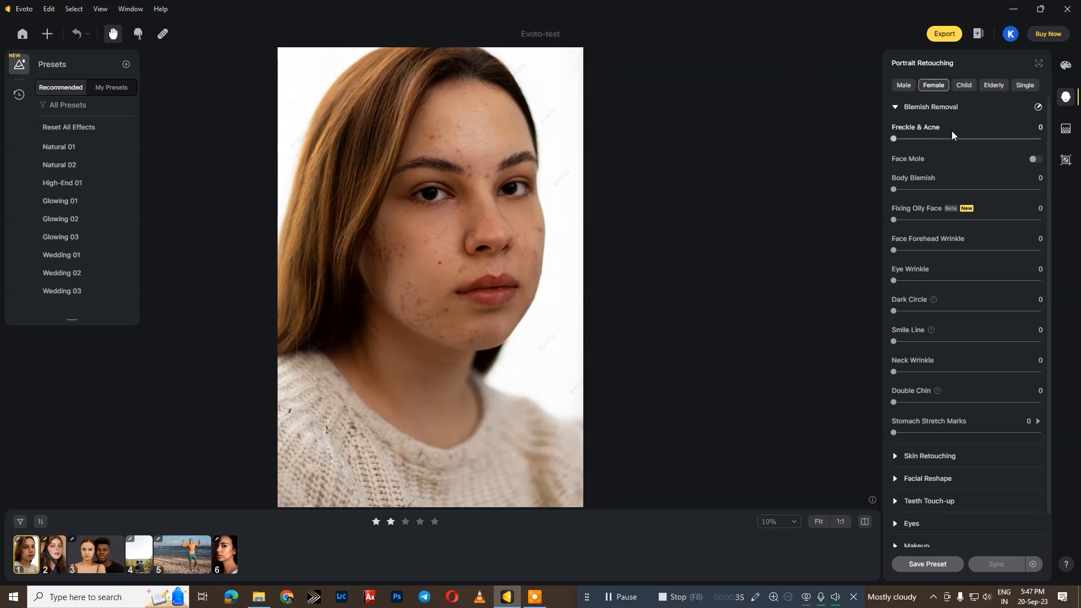
Set Freckle & Acne to 59 and Body Blemish to 46 for the first portrait.
drag(900, 140, 984, 139)
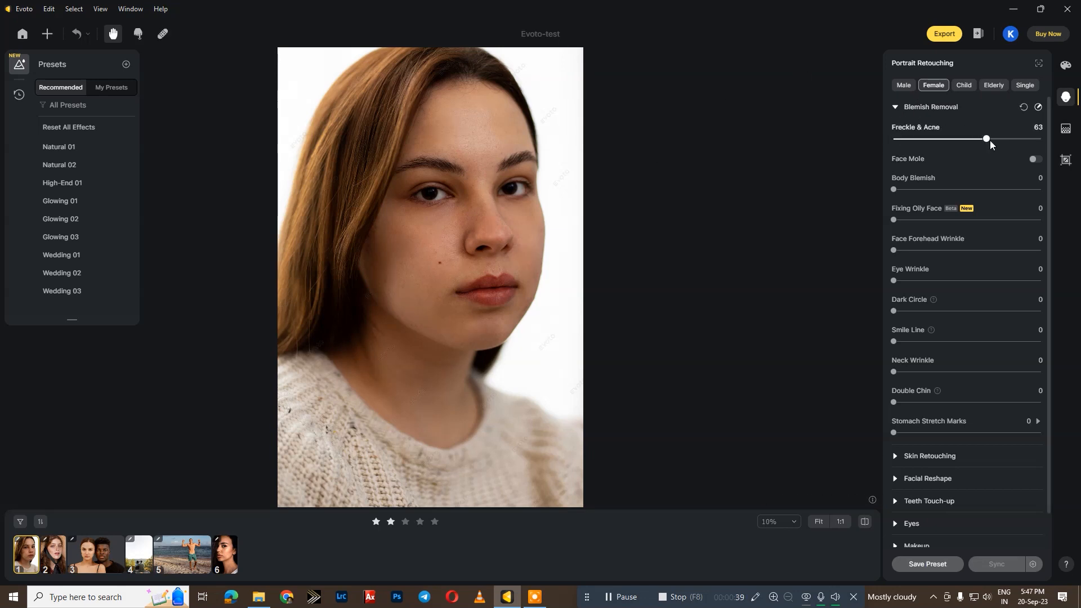
drag(992, 142, 977, 140)
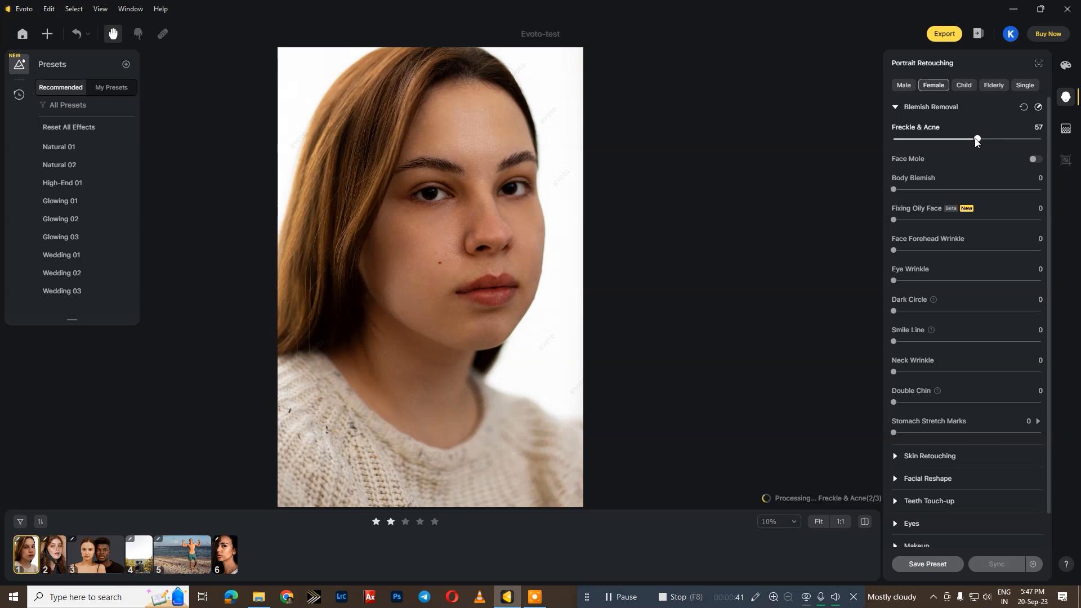
click(984, 141)
click(962, 190)
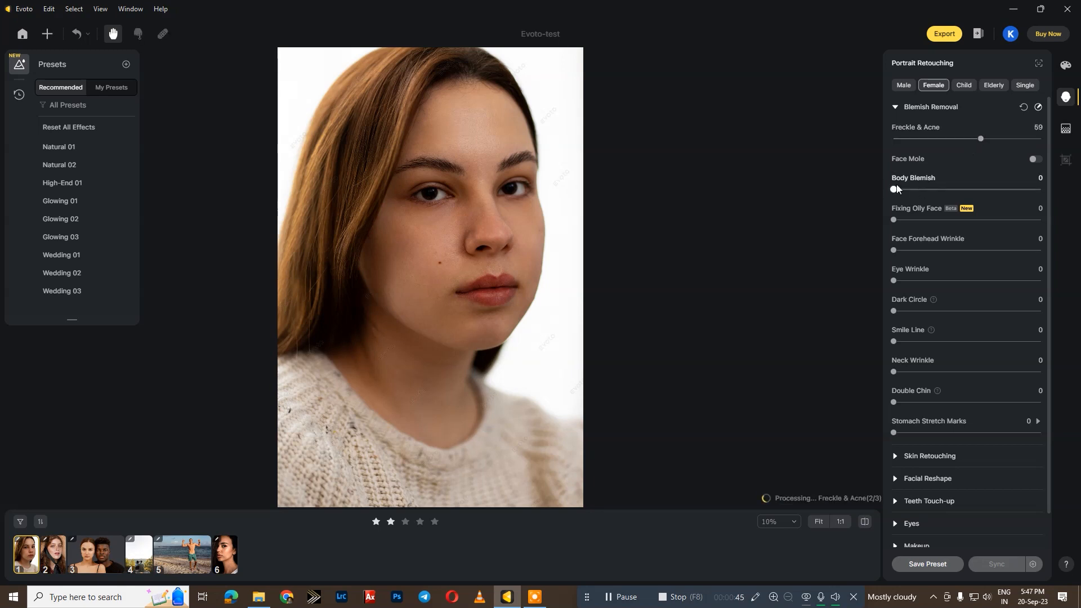
Set Fixing Oily Face to 18, Face Forehead Wrinkle and Eye Wrinkle to 39 each, and Smile Line to 24.
click(920, 220)
drag(904, 249, 957, 254)
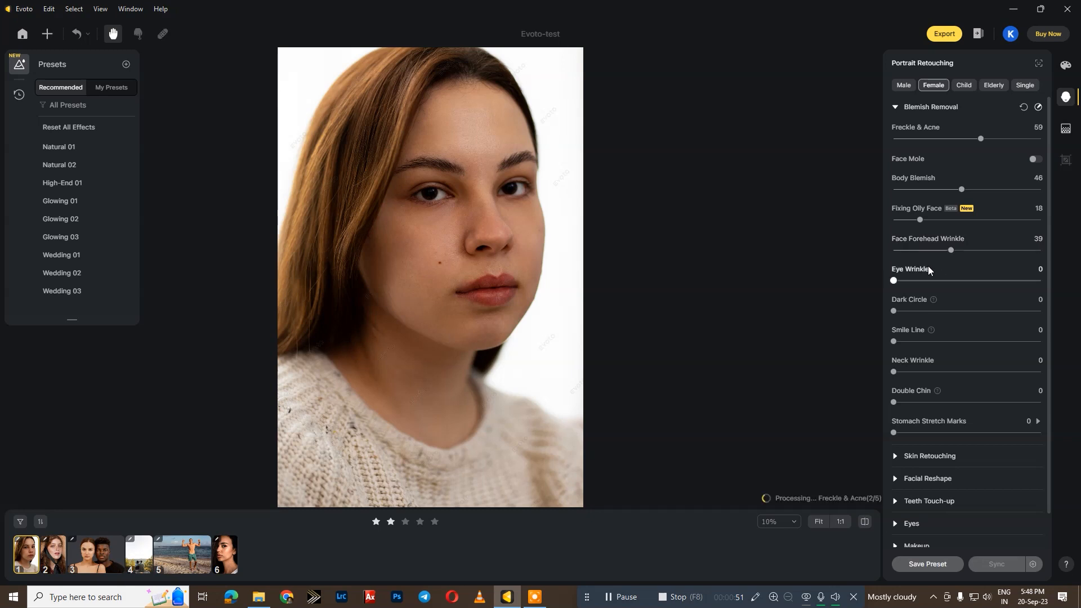
drag(894, 280, 952, 282)
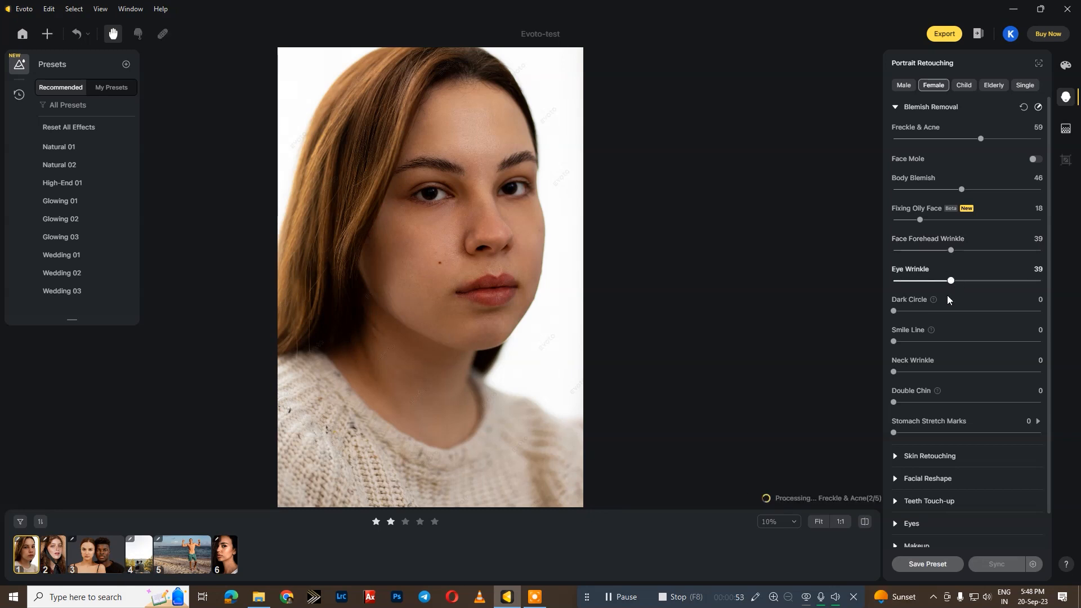
drag(896, 342, 930, 343)
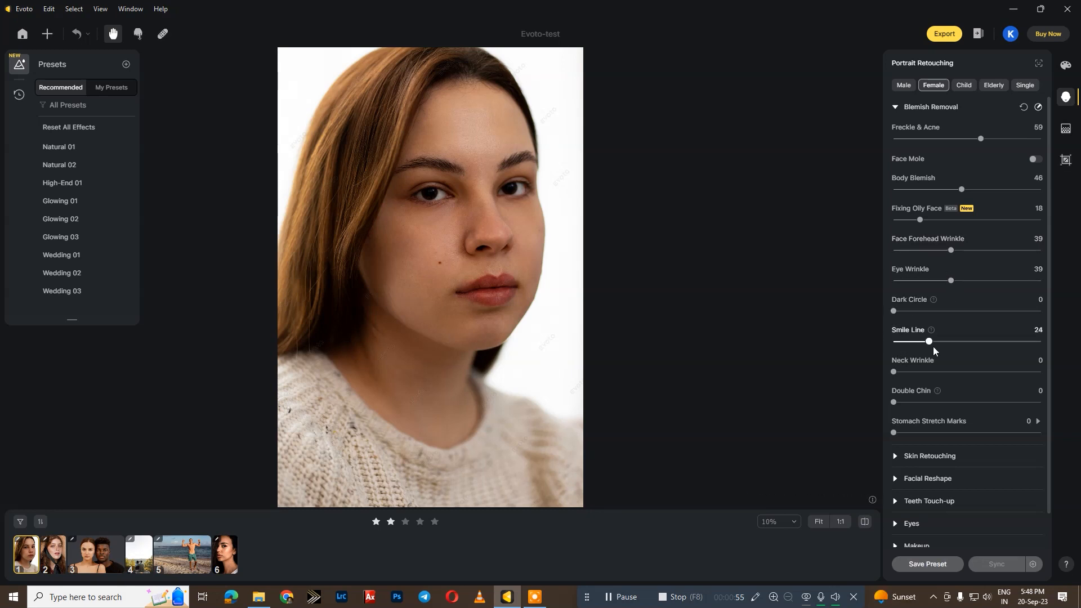
scroll(902, 434, down, 1)
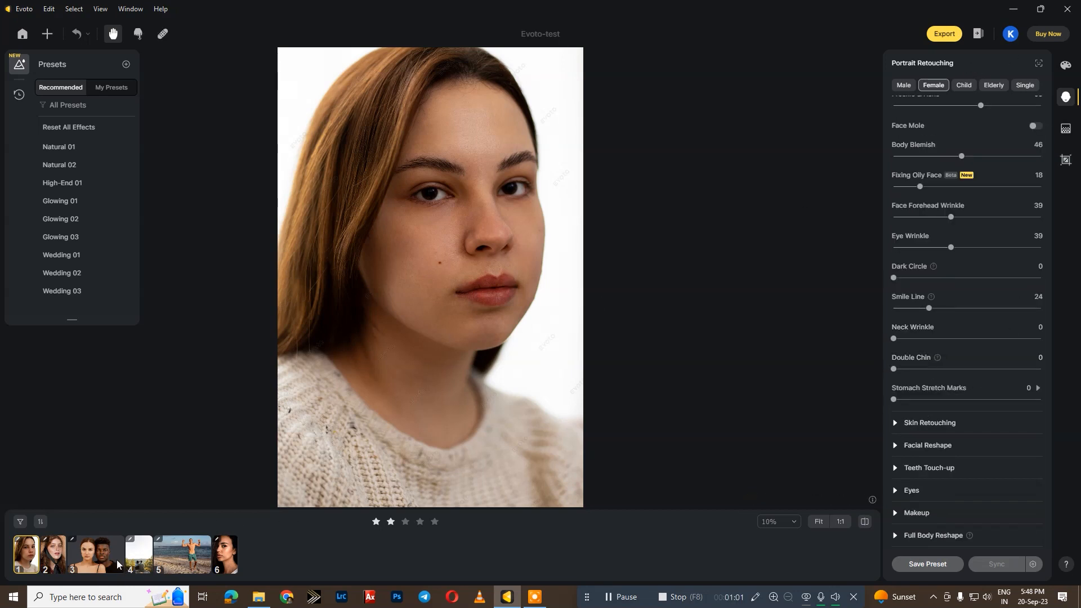
In the second portrait's skin retouching, set Smooth Face Skin (Dodge & Burn) to 42 and Face Skin Smoothing to 44.
click(56, 559)
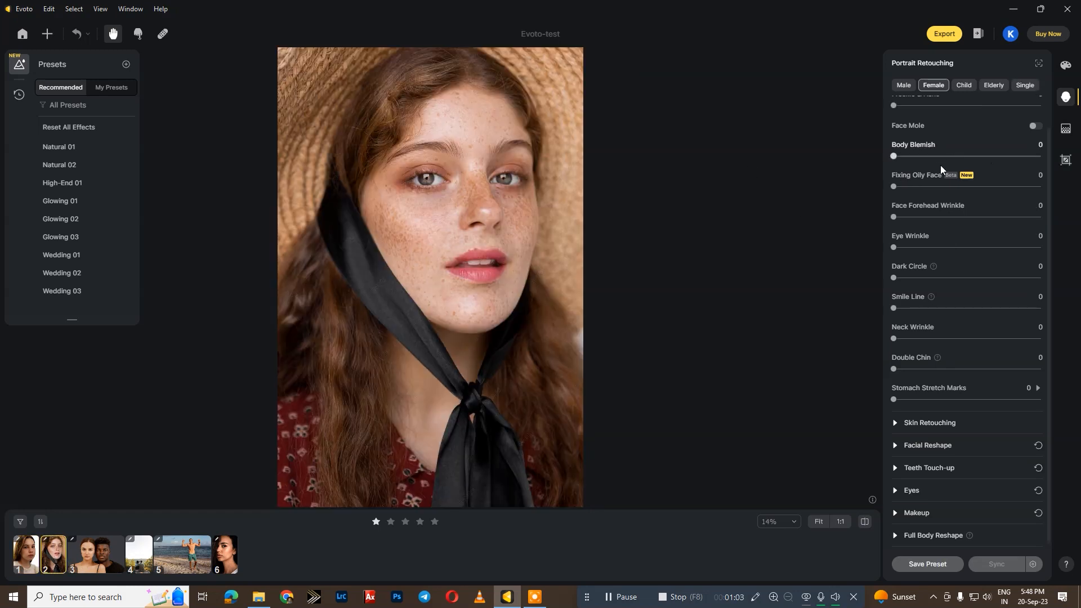
scroll(929, 141, up, 1)
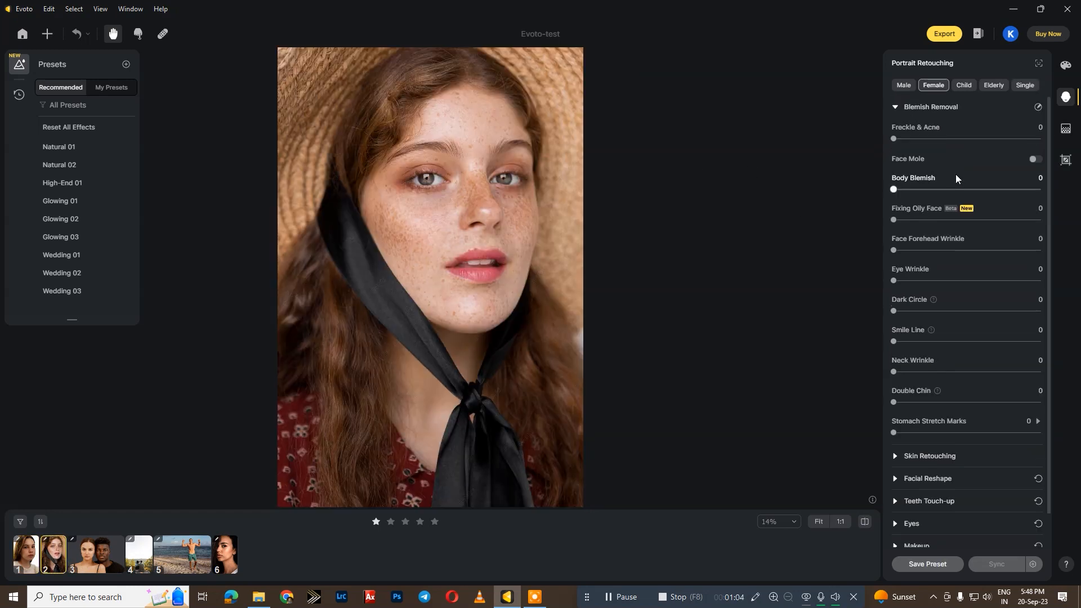
click(895, 110)
click(896, 130)
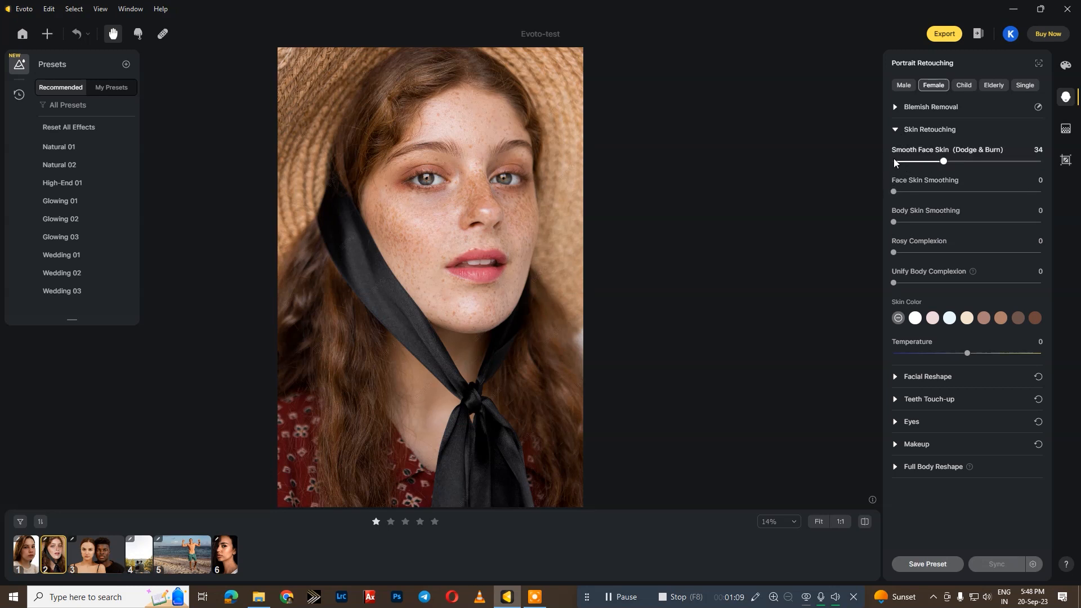
drag(947, 157, 958, 161)
drag(893, 192, 958, 201)
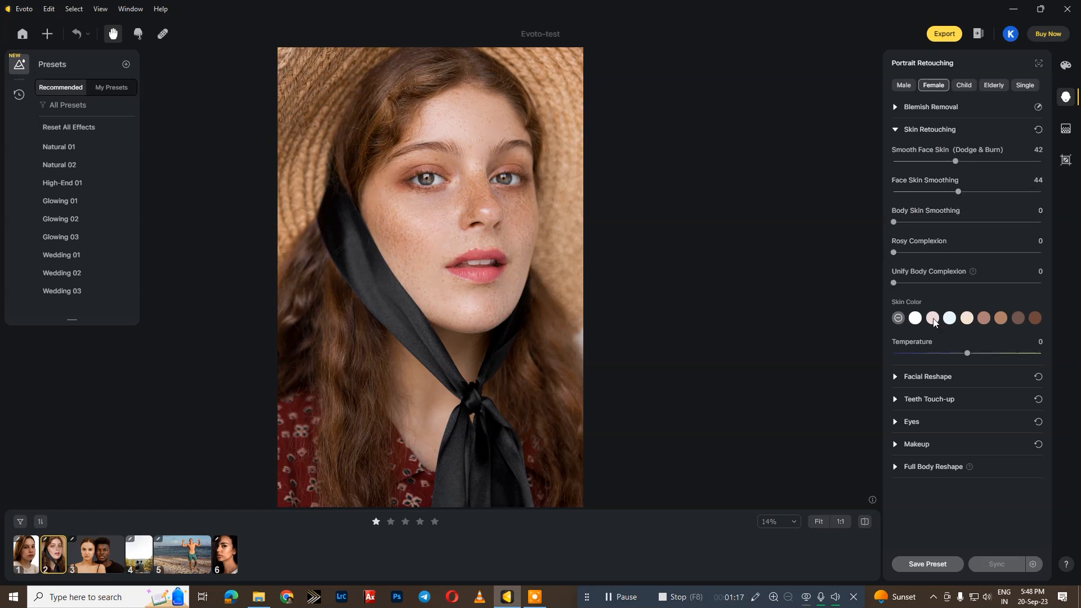
Try several skin colors, settle on the rosy brown one, and set the skin Temperature to 17.
click(968, 321)
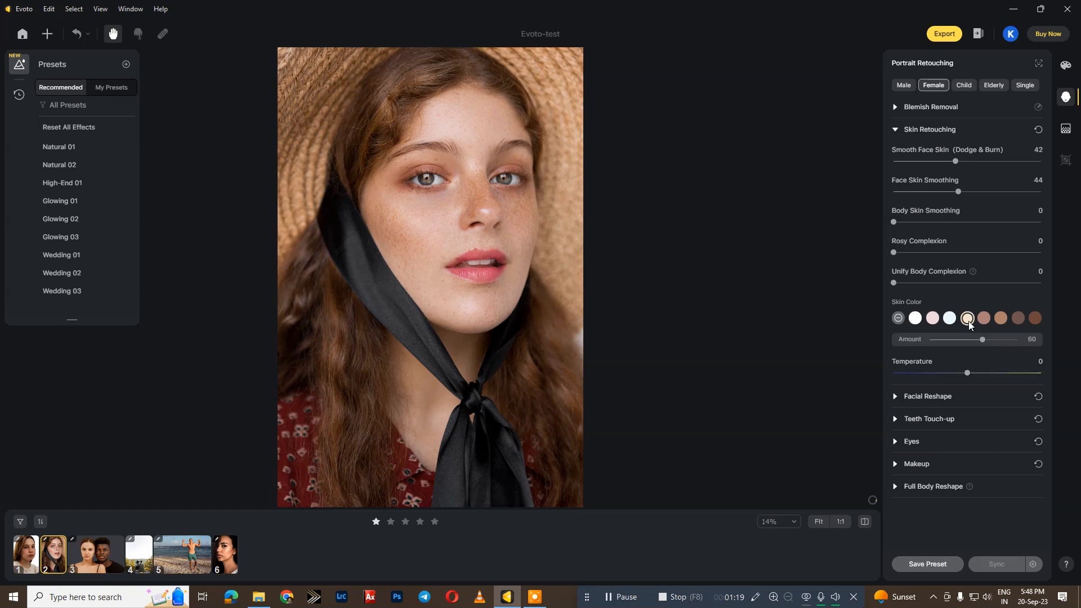
click(952, 319)
click(935, 319)
click(979, 321)
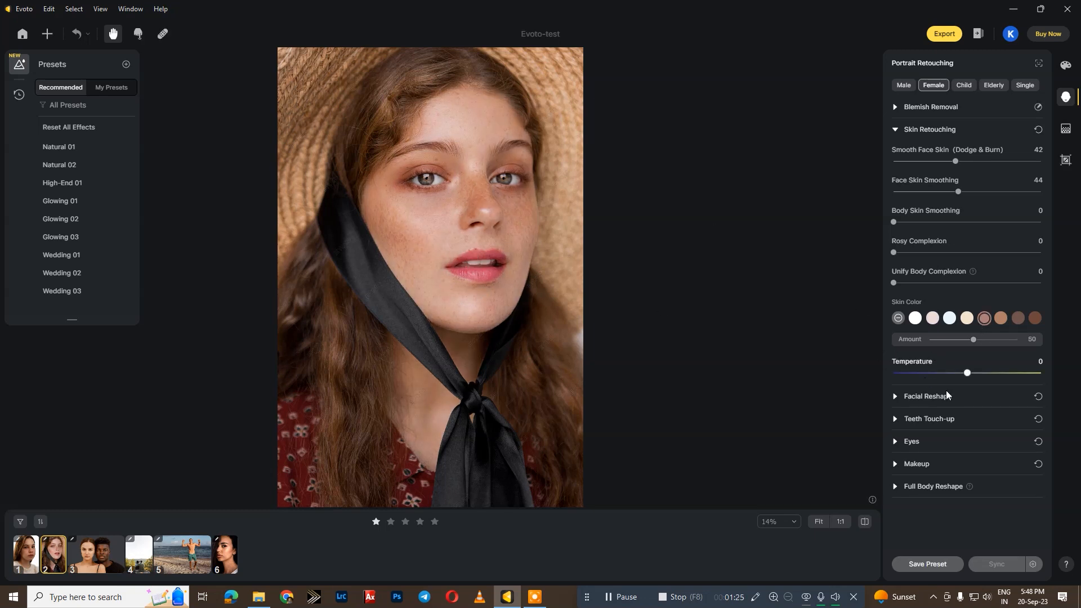
mouse_move(973, 374)
mouse_down()
mouse_move(994, 372)
mouse_move(979, 373)
mouse_up()
Reshape the face with Face at 12, Temple at -31, Cheekbone at 25 and Small Face at 10.
click(894, 398)
scroll(895, 300, down, 3)
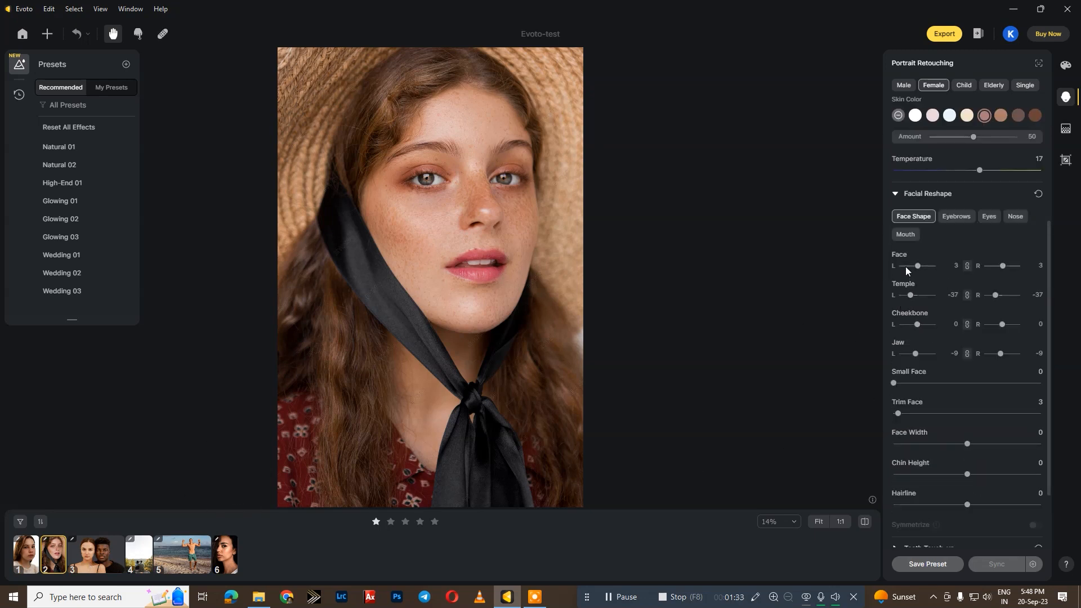
click(959, 219)
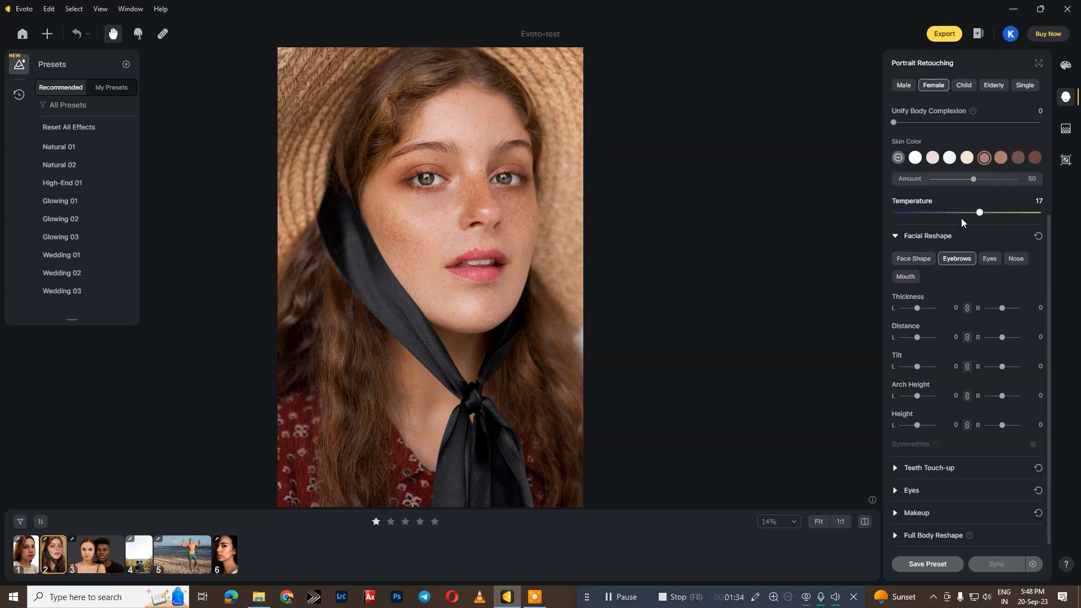
click(913, 259)
drag(918, 309, 922, 366)
mouse_move(898, 424)
mouse_down()
mouse_move(922, 427)
mouse_move(911, 428)
mouse_up()
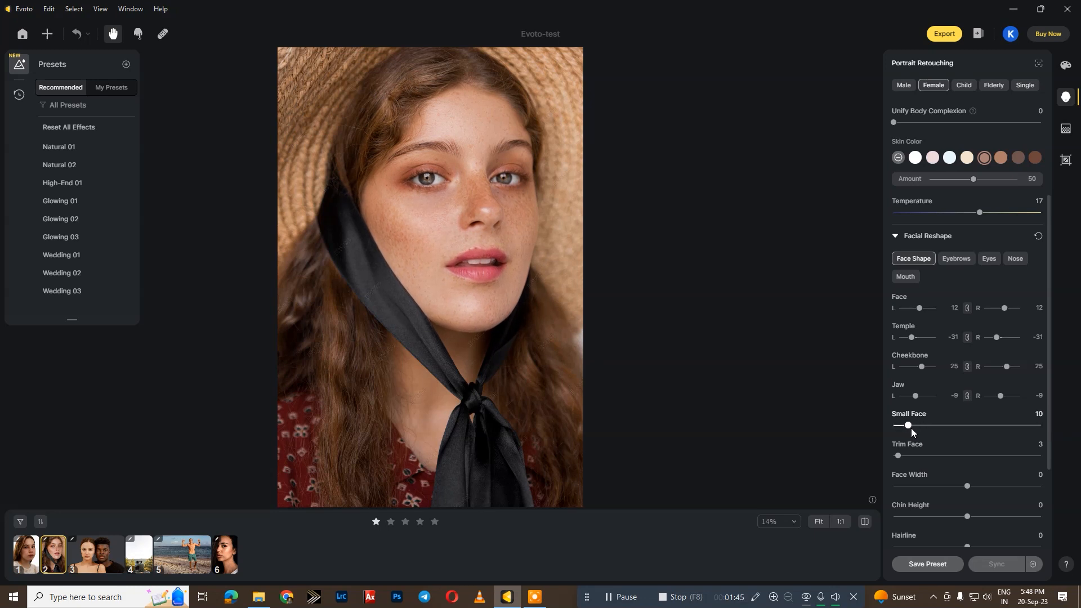
scroll(931, 389, down, 2)
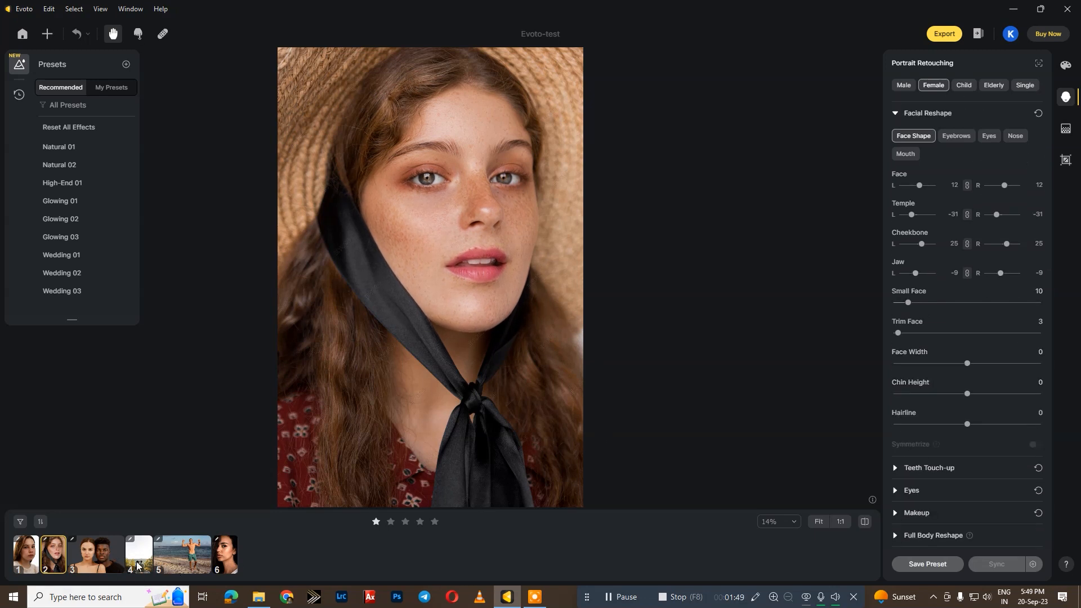
In the third photo of the couple, apply the pale pink skin color to the man and the dark grayish-brown one to the woman.
click(218, 563)
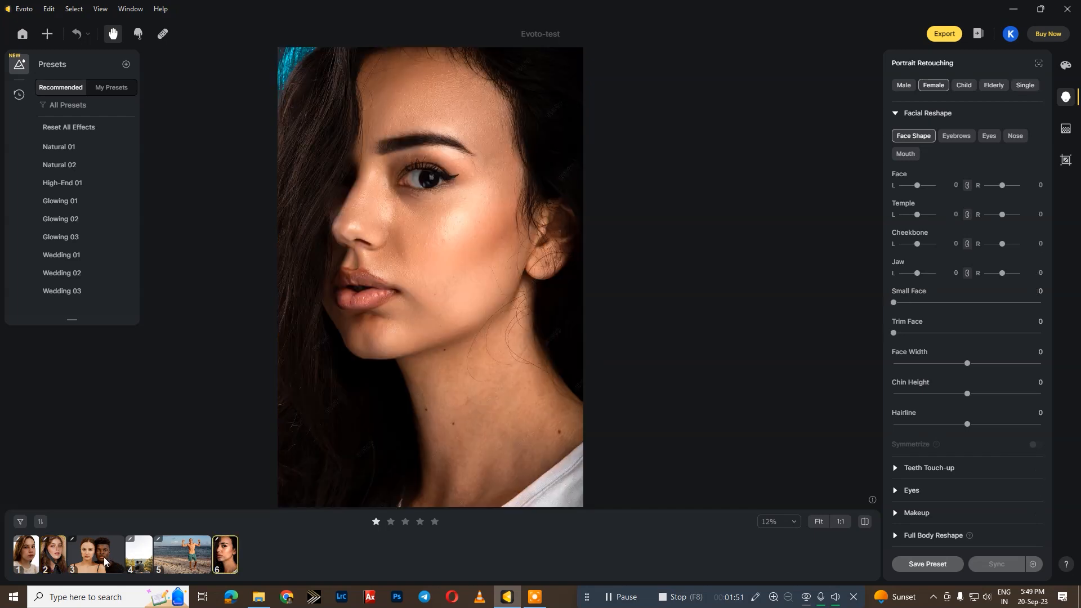
click(106, 561)
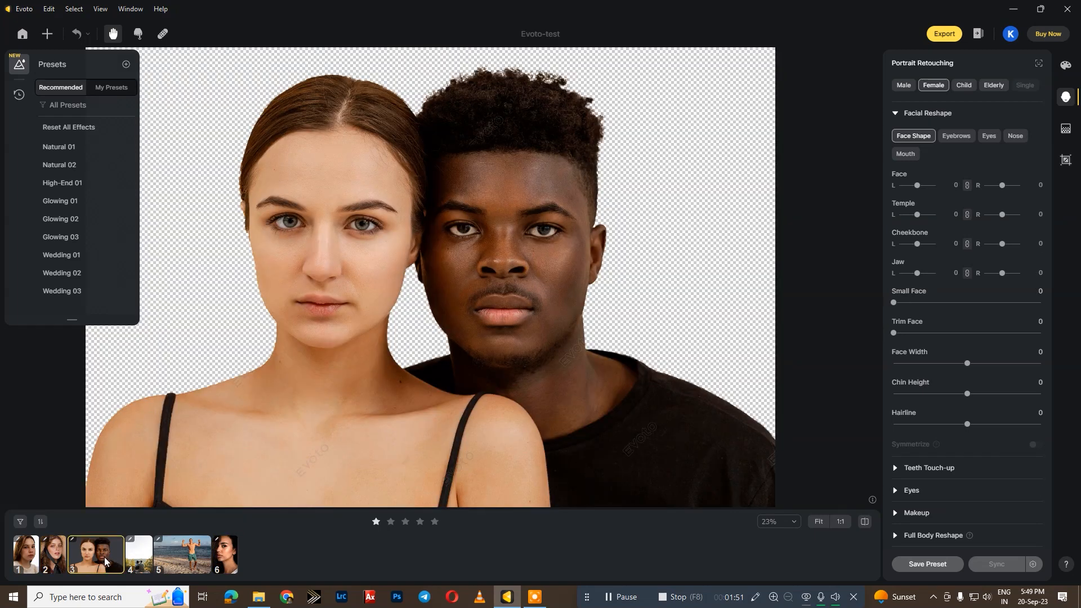
click(907, 86)
click(937, 85)
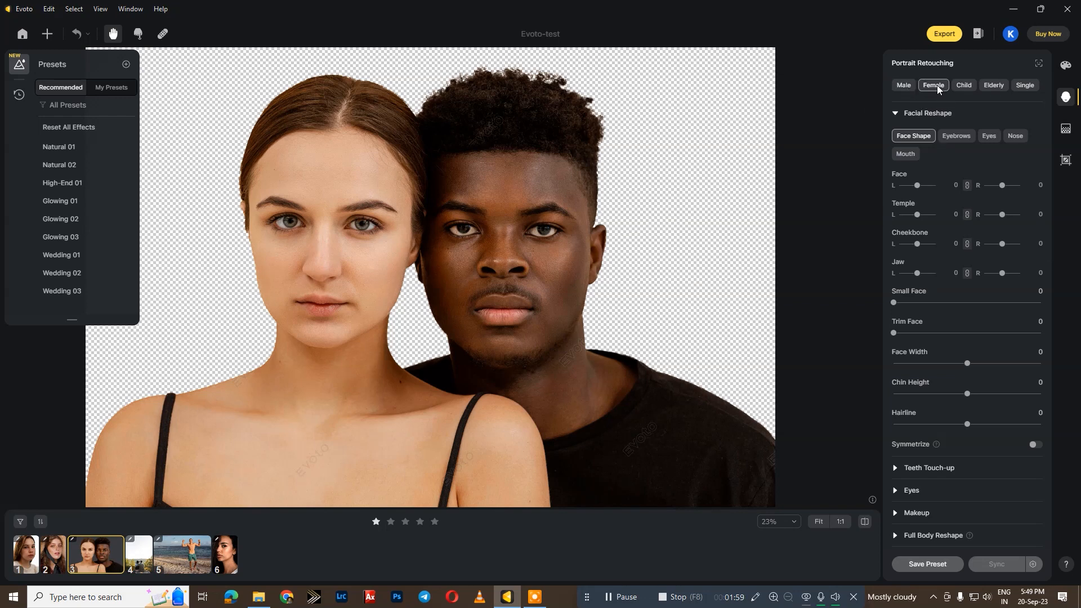
click(909, 86)
click(894, 114)
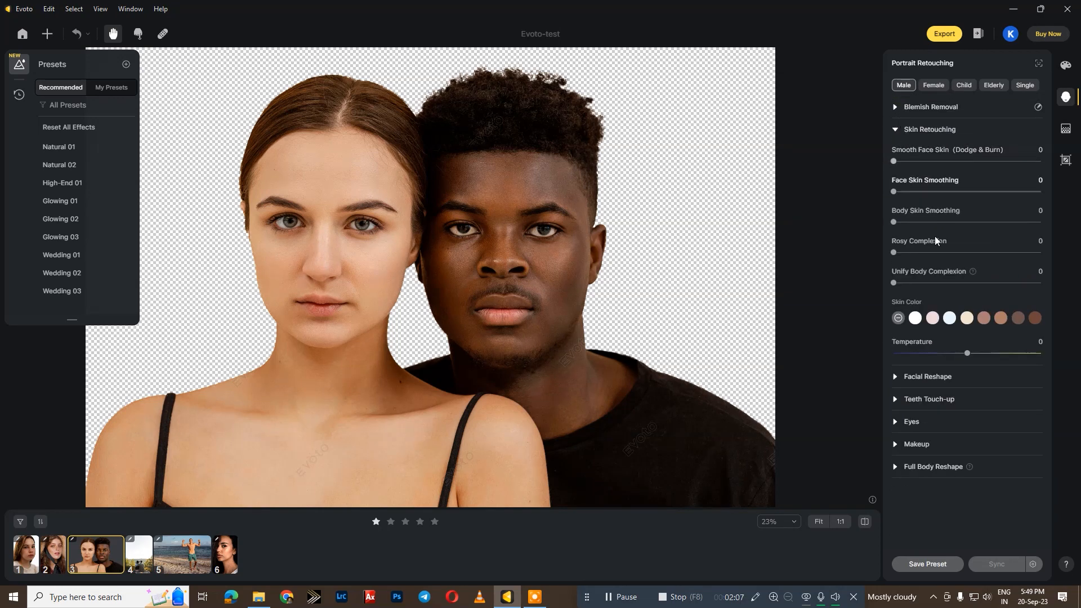
click(980, 319)
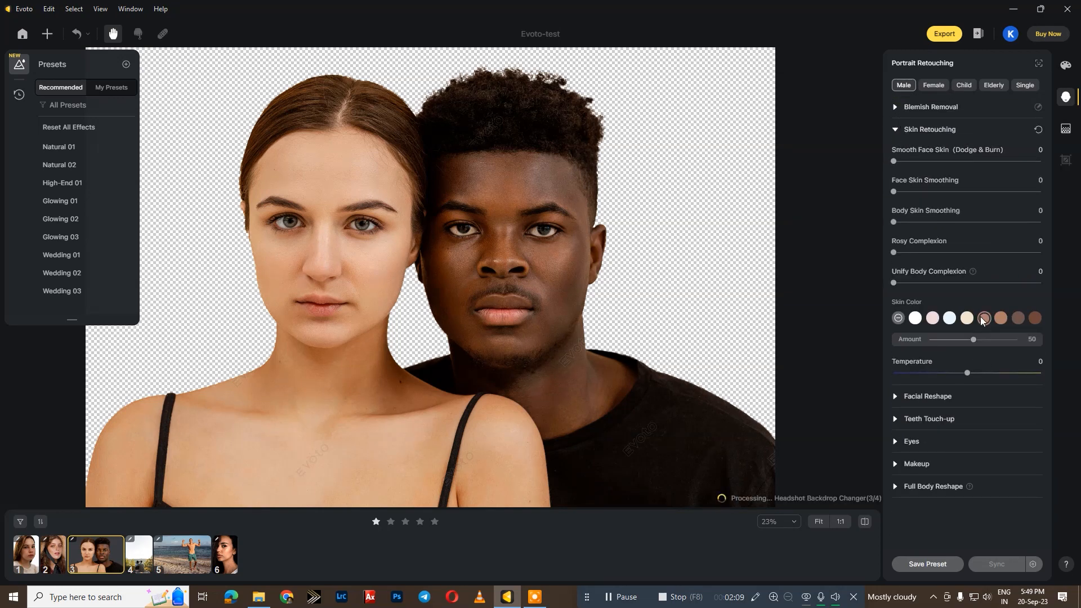
click(966, 319)
click(933, 319)
click(936, 84)
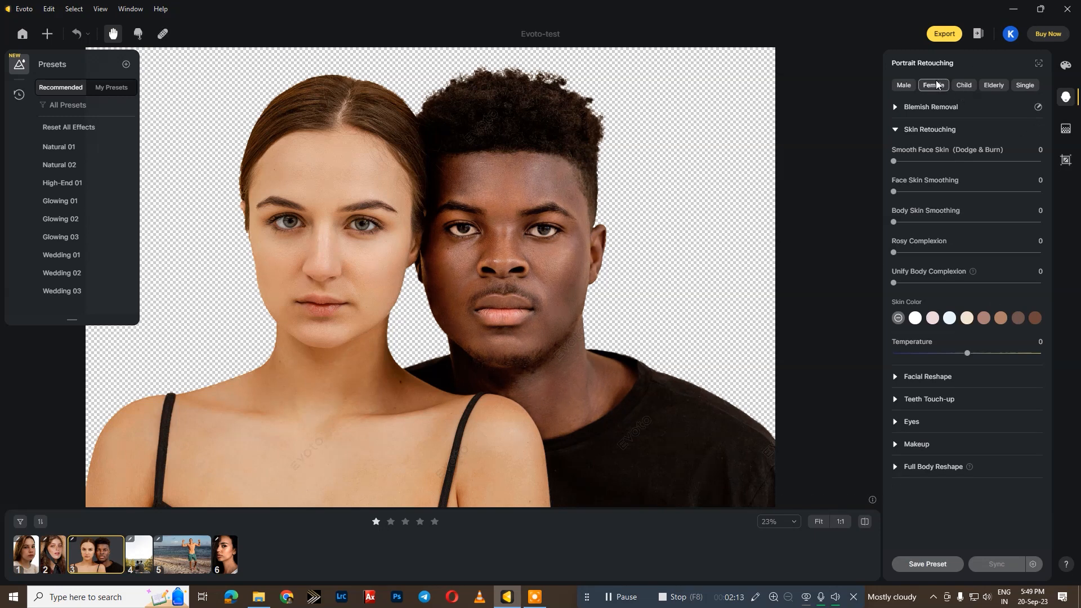
click(1017, 319)
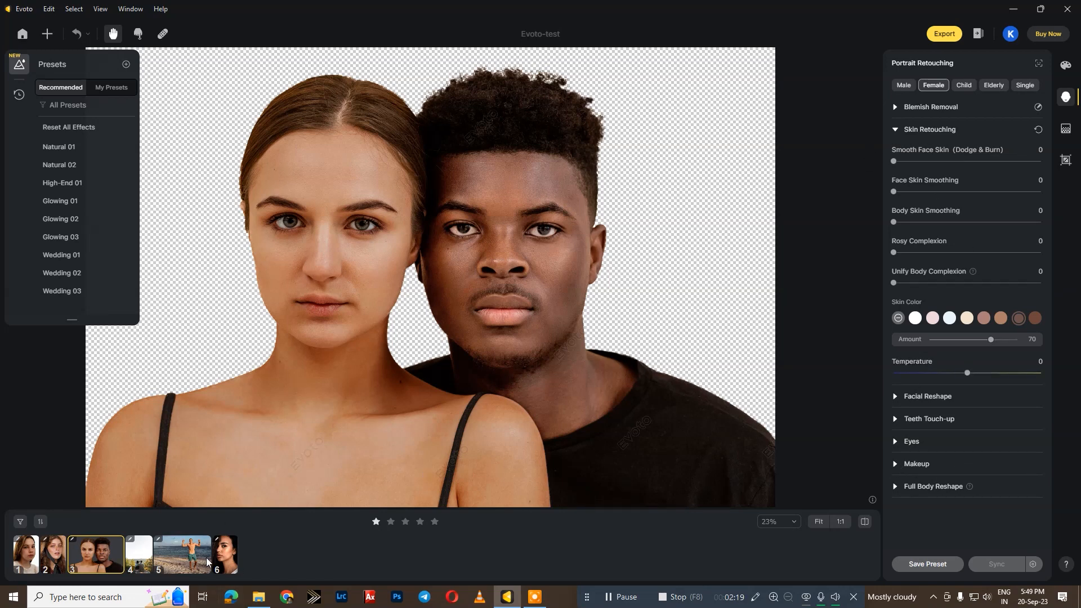
Return to the first portrait, try several makeup eyebrow styles and apply style 06.
click(29, 555)
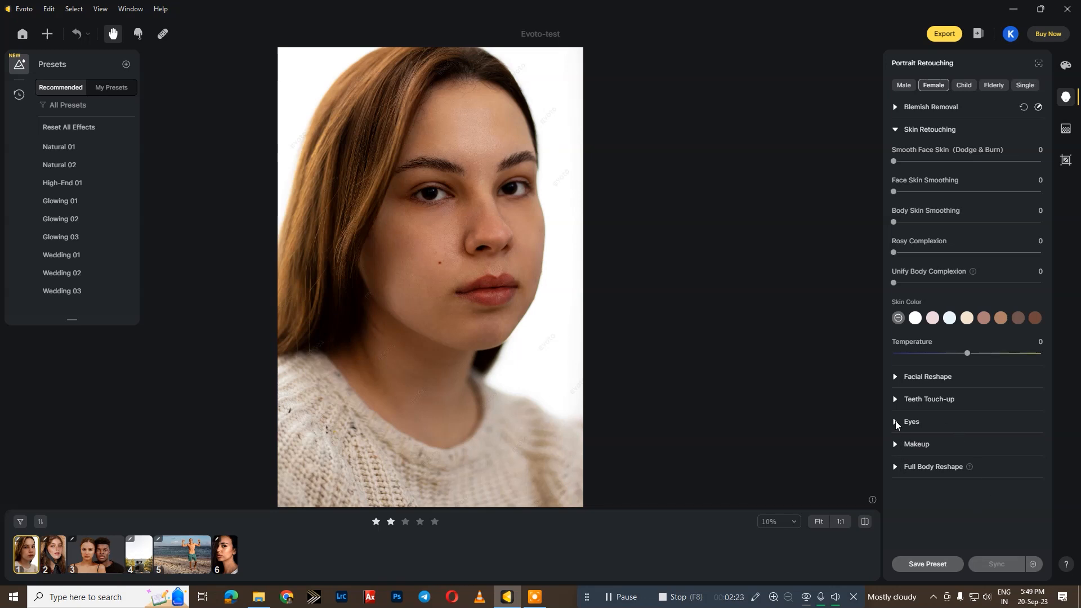
click(896, 444)
scroll(999, 414, down, 5)
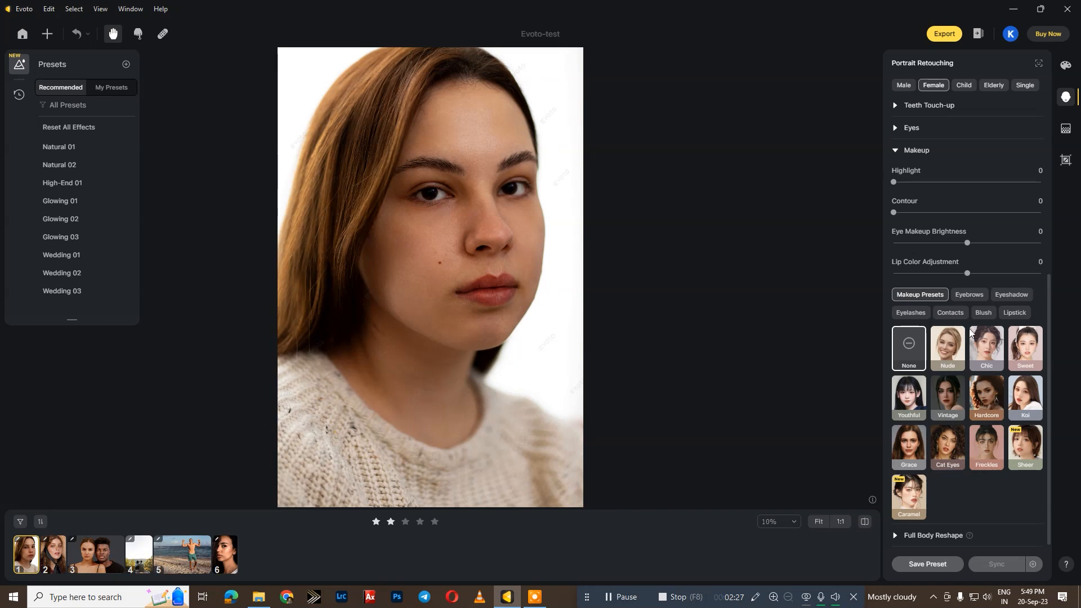
click(969, 297)
click(954, 444)
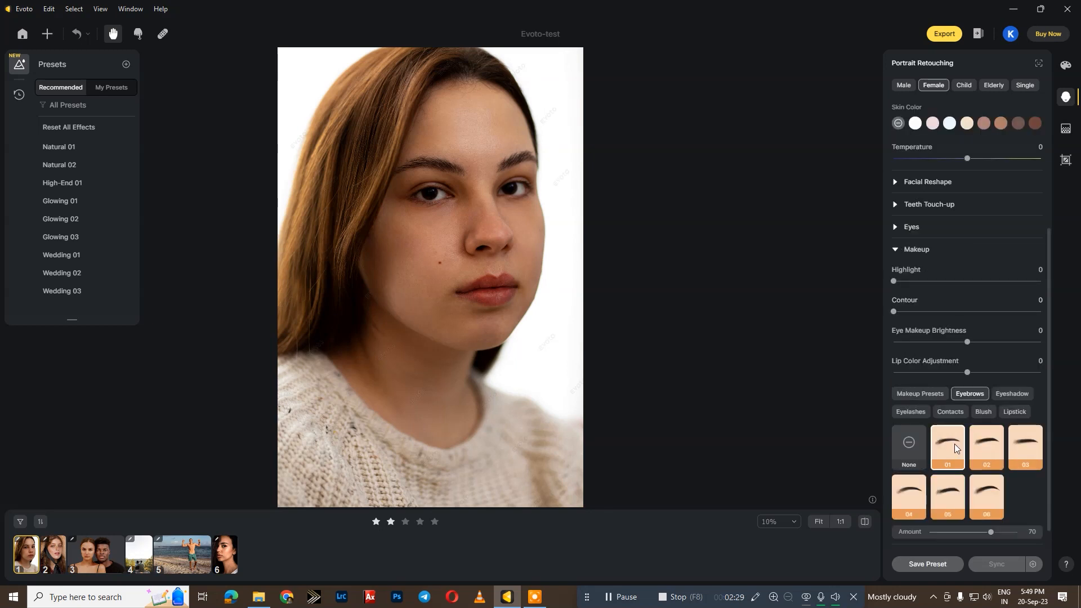
click(984, 443)
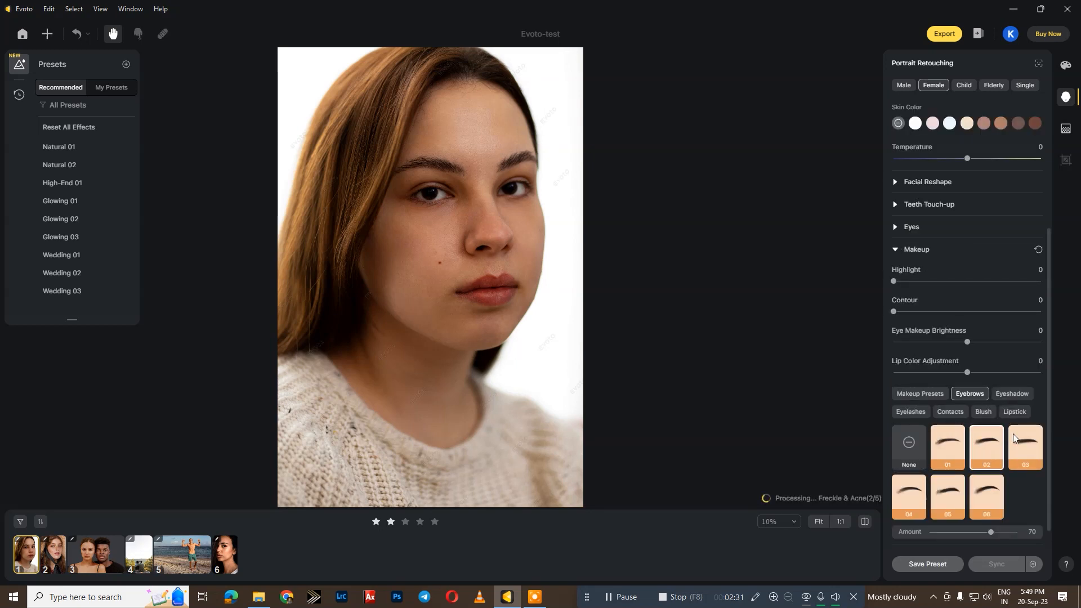
click(1027, 441)
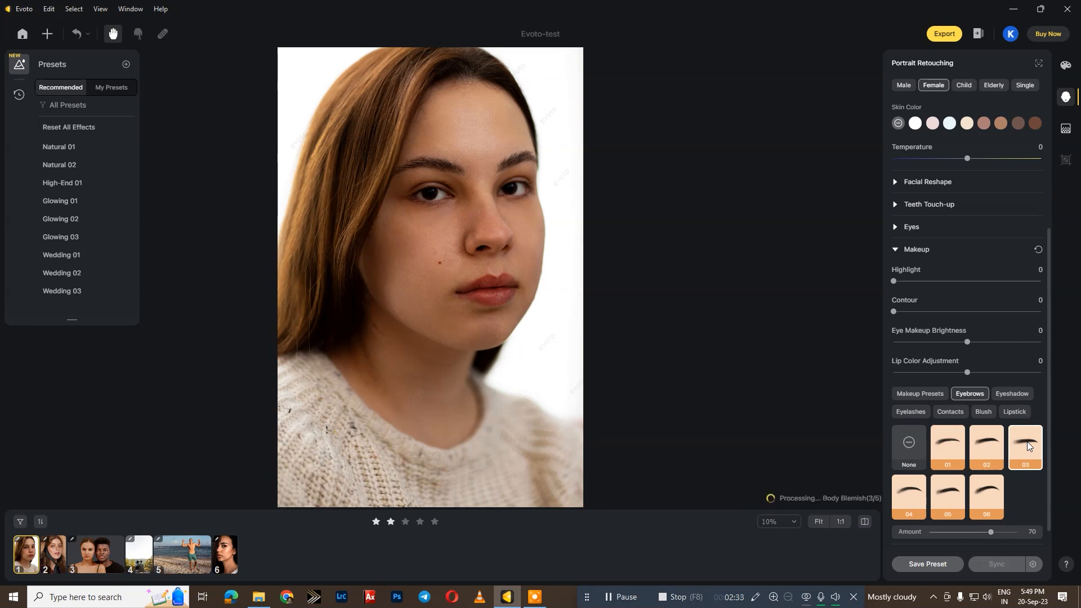
click(982, 497)
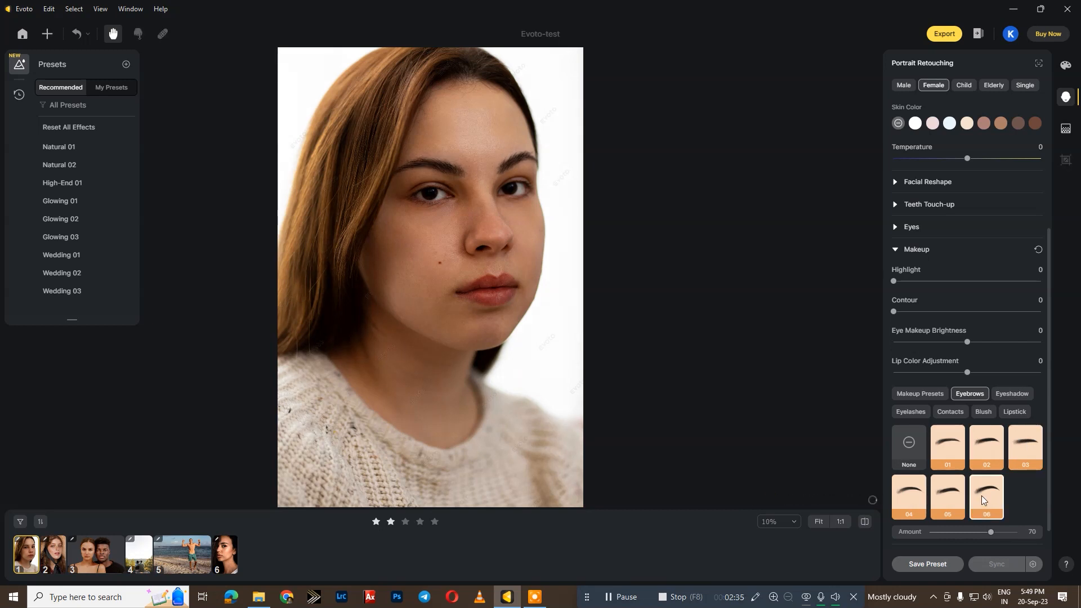
Try lipstick shade 07, apply shade 06 instead and set its amount to 65.
click(1011, 413)
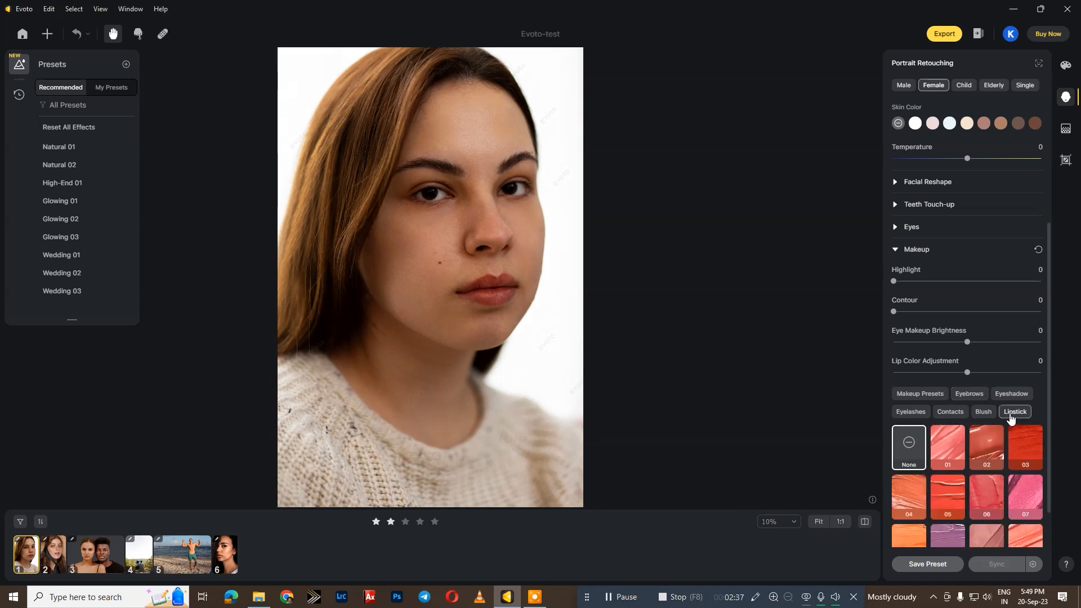
click(1022, 500)
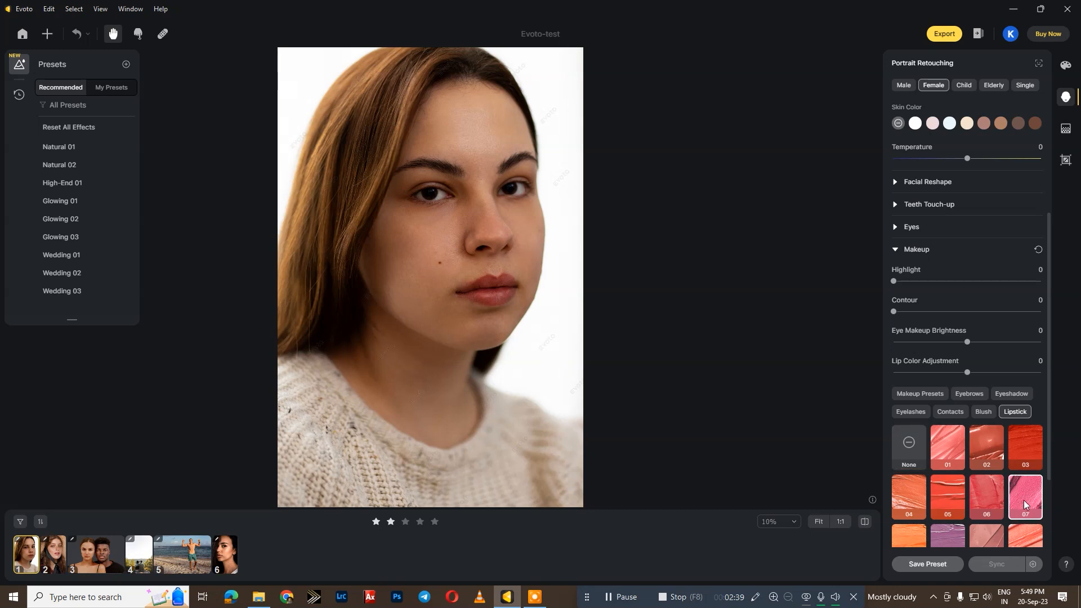
click(982, 495)
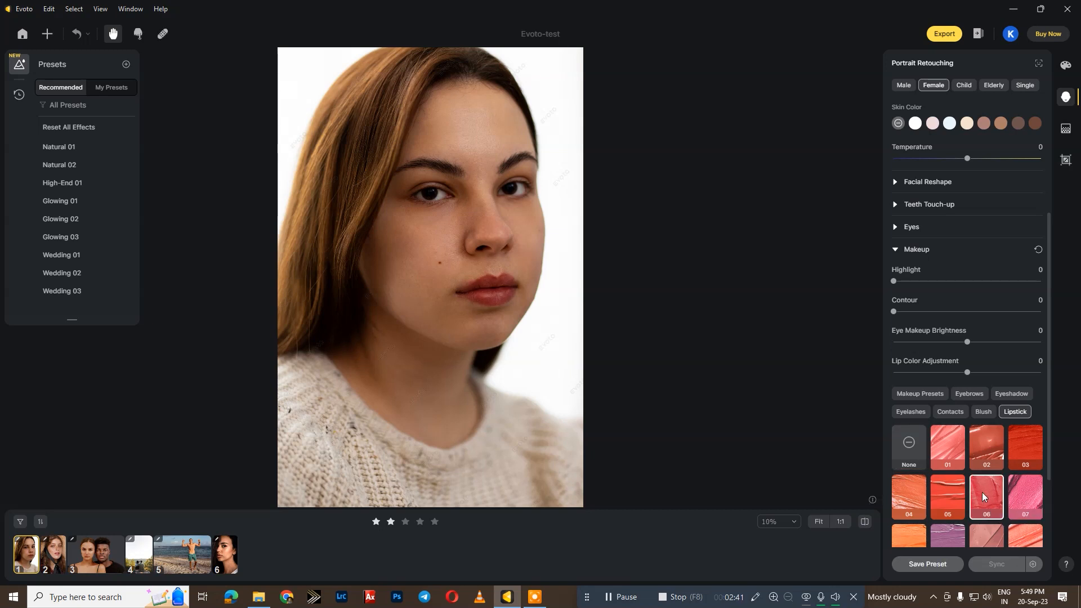
scroll(988, 478, down, 2)
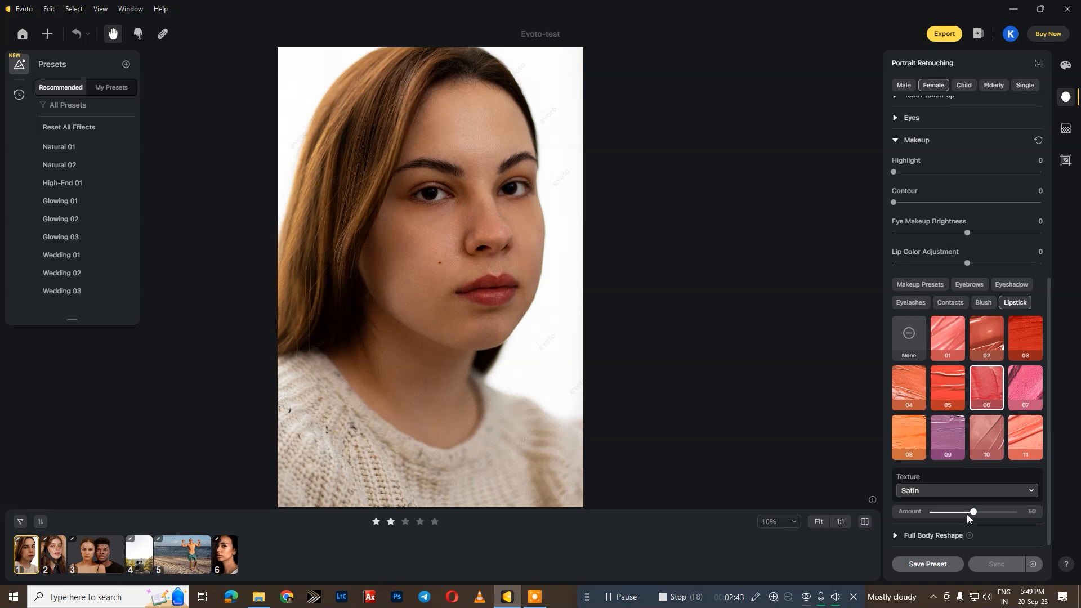
mouse_move(977, 513)
mouse_down()
mouse_move(962, 514)
mouse_move(986, 512)
mouse_up()
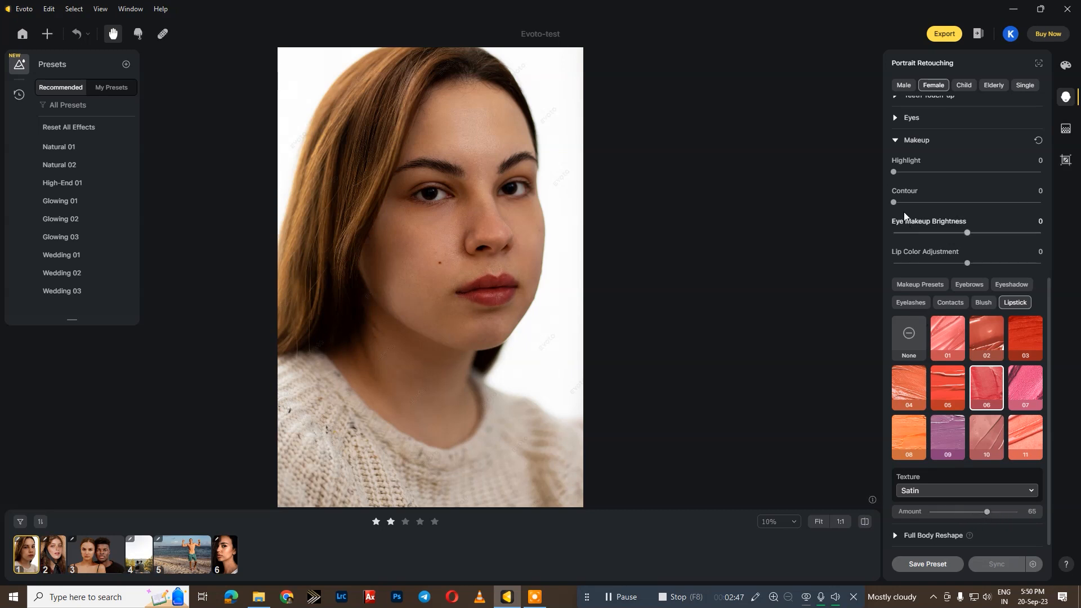
Reshape the man's full body in the fifth photo with AI Reshape 16, Body -11, Height 9, Head 2 and Neck 9 on both sides.
click(895, 141)
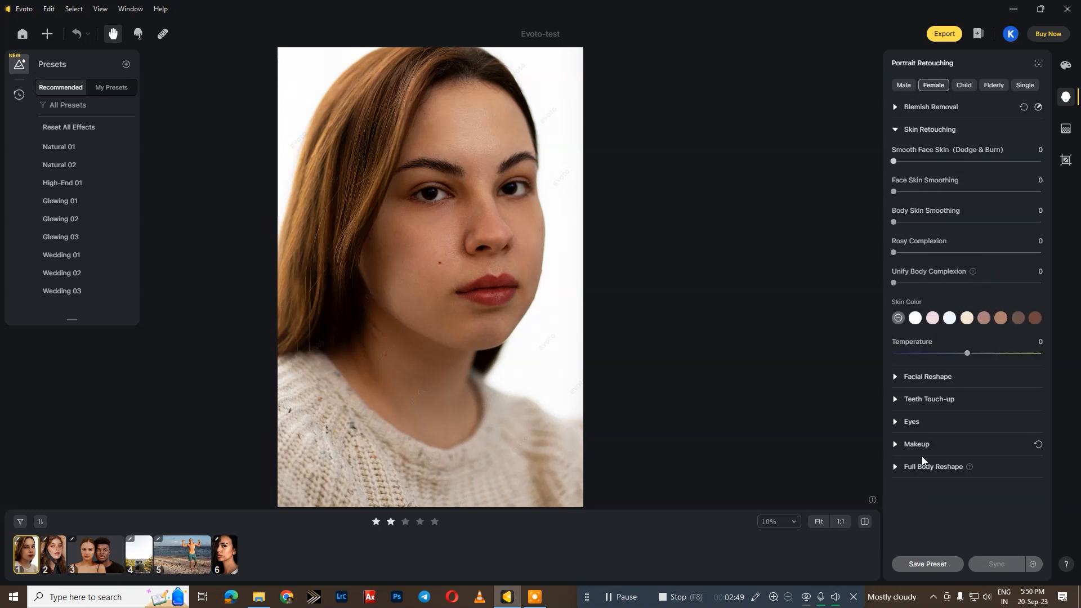
click(894, 468)
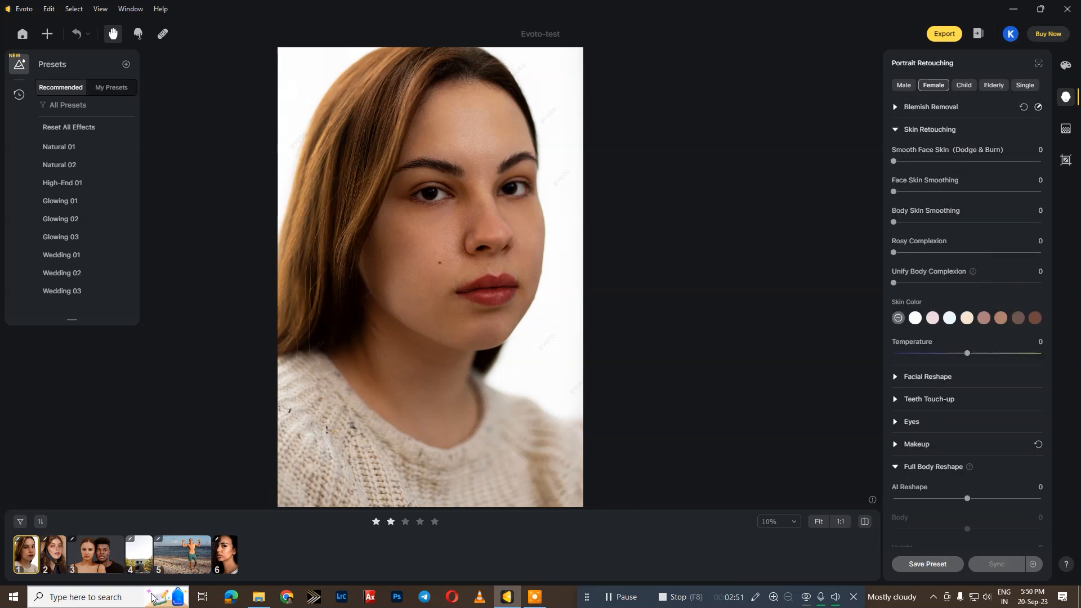
click(182, 567)
scroll(991, 383, down, 3)
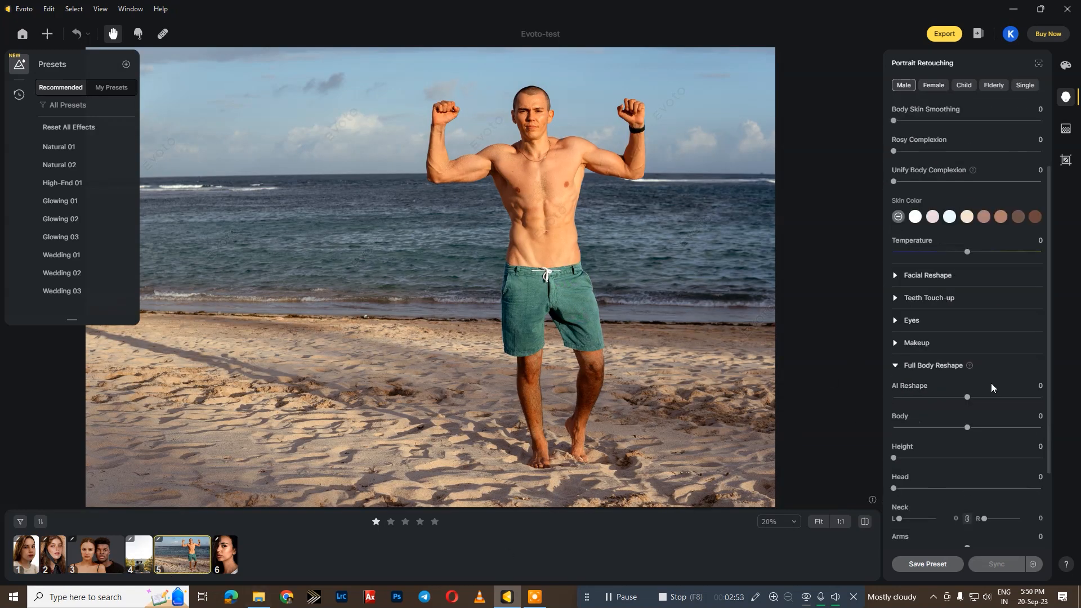
drag(990, 300, 958, 326)
drag(895, 356, 904, 419)
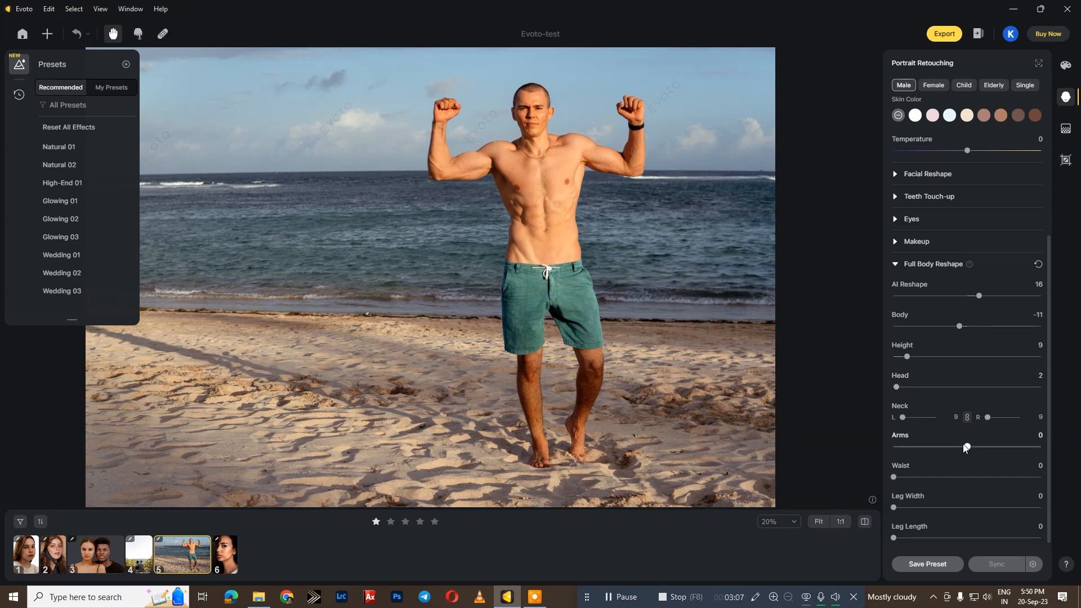
Set the man's Arms to 34, Waist to 39 and Leg Width to 14 in the full body reshape.
drag(956, 446, 992, 446)
drag(893, 477, 955, 476)
drag(904, 506, 914, 507)
Examine the man's reshaped torso, arms and legs up close and in the full photo.
scroll(791, 316, up, 4)
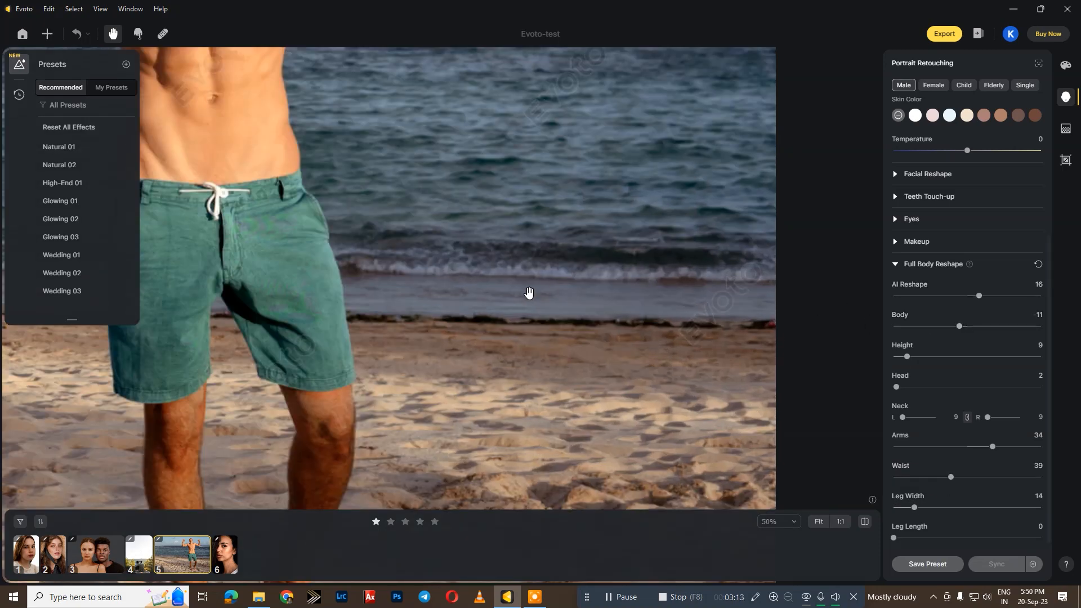
scroll(403, 315, down, 6)
drag(403, 315, 535, 277)
scroll(535, 277, up, 3)
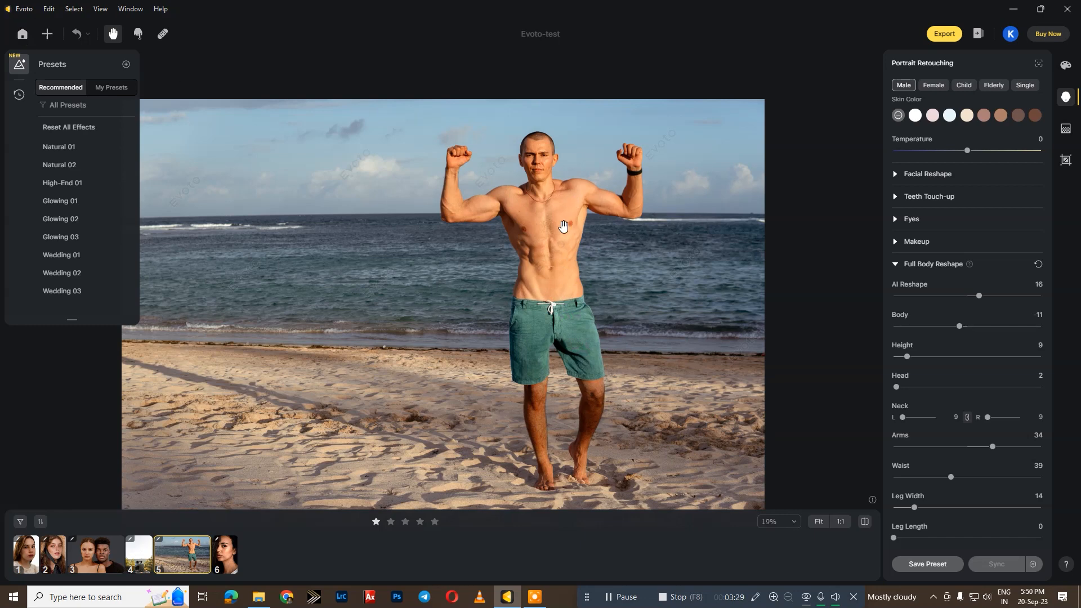
scroll(568, 222, up, 2)
scroll(566, 224, up, 3)
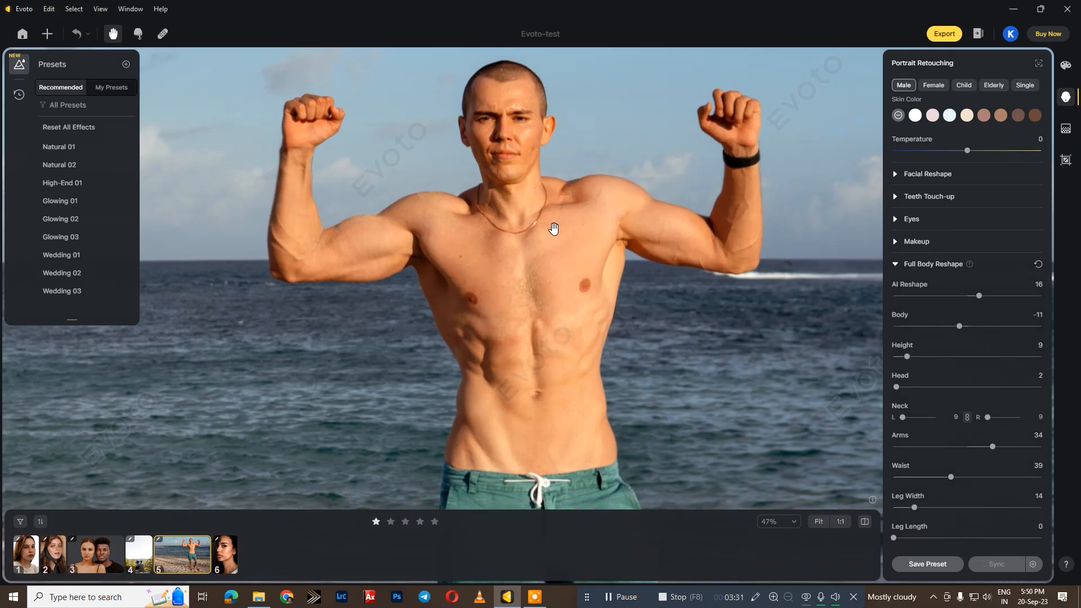
scroll(563, 236, up, 1)
scroll(566, 239, down, 4)
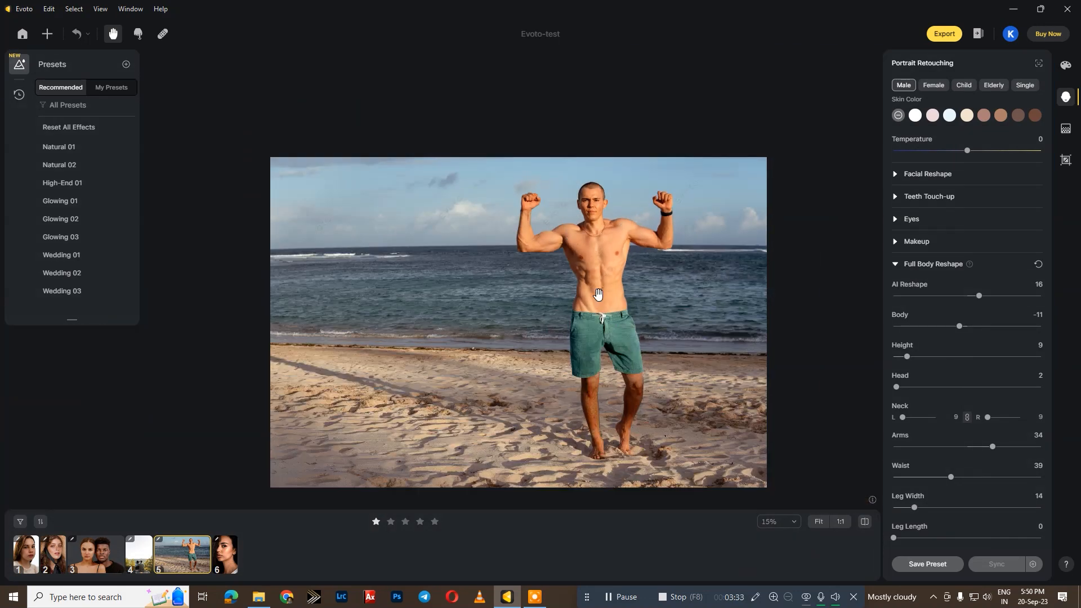
scroll(946, 263, up, 4)
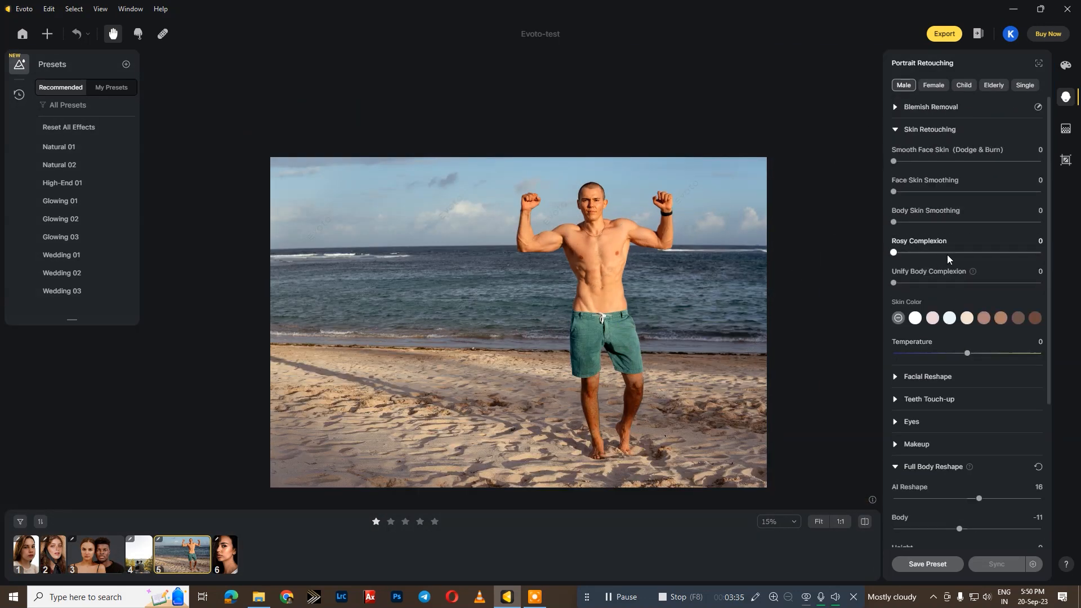
Try the Transparent, White, Gray02, Black, Fabric02 and Brown03 backdrops behind the man, then reset the backdrop.
click(1064, 135)
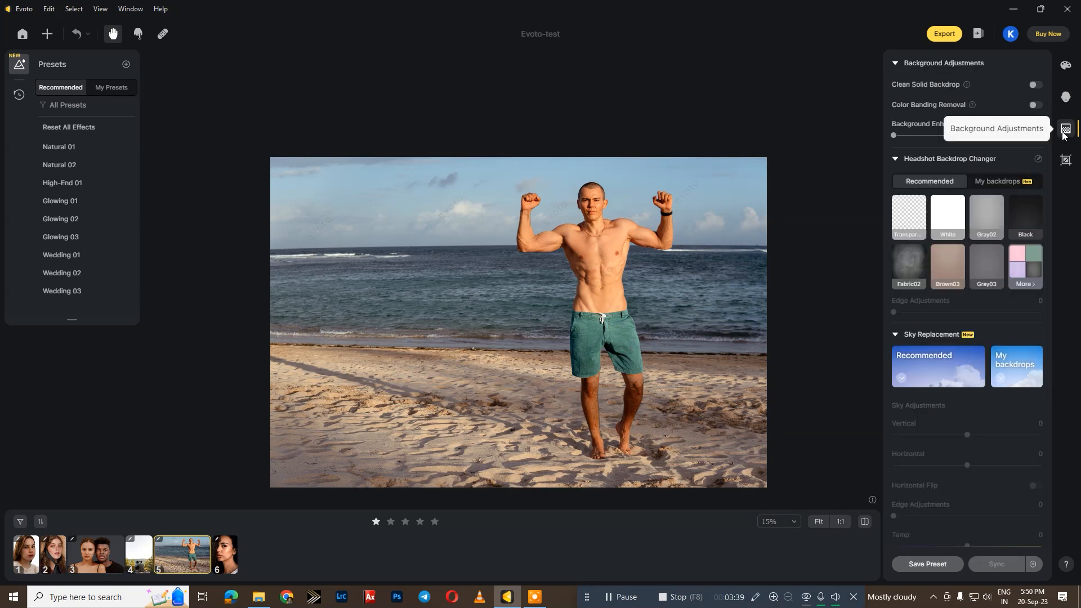
click(906, 218)
click(956, 220)
click(990, 216)
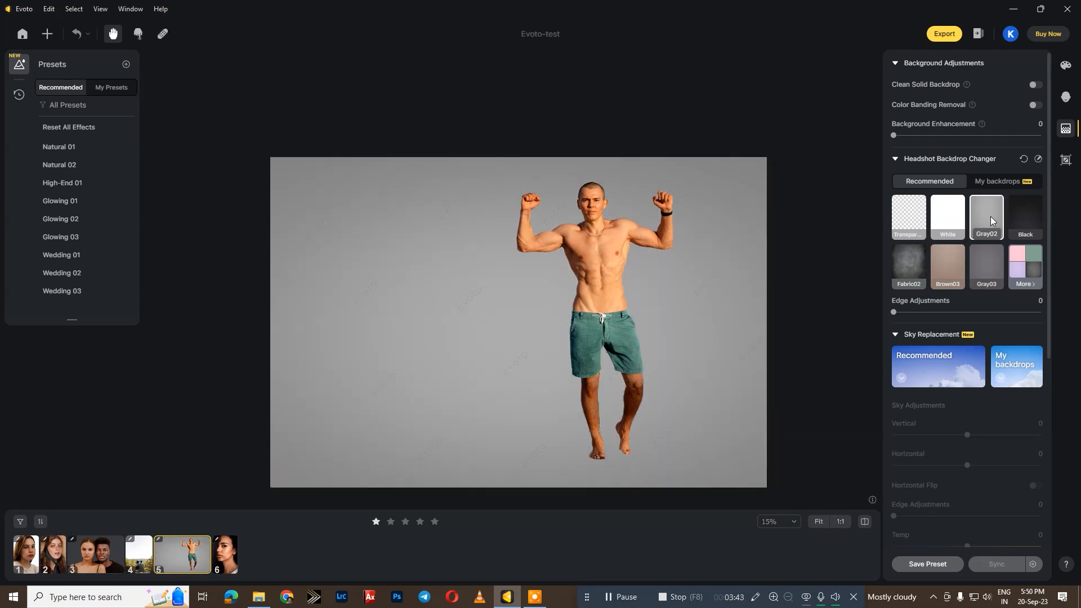
click(1025, 215)
click(907, 261)
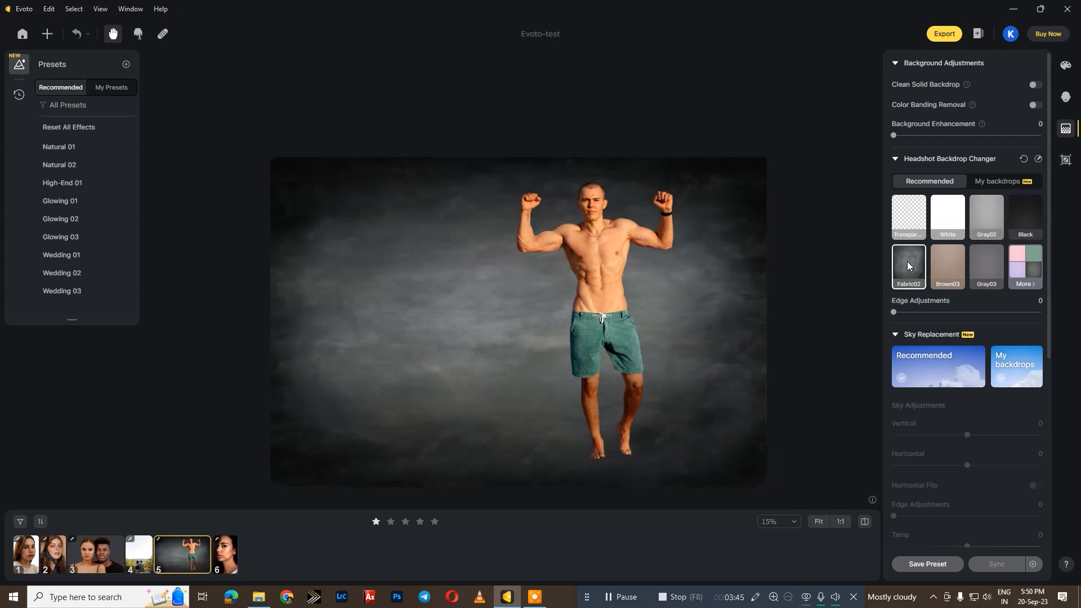
click(946, 265)
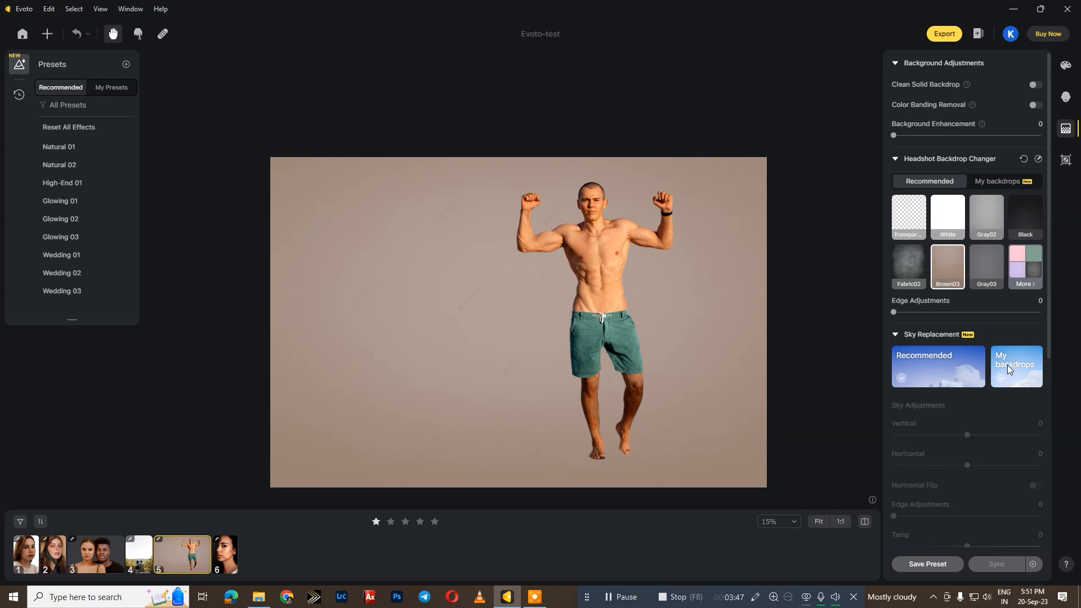
click(1023, 159)
In the fourth photo of the seated couple, try recommended blue skies 01 and 02 and replace the sky with 03.
click(133, 557)
click(967, 360)
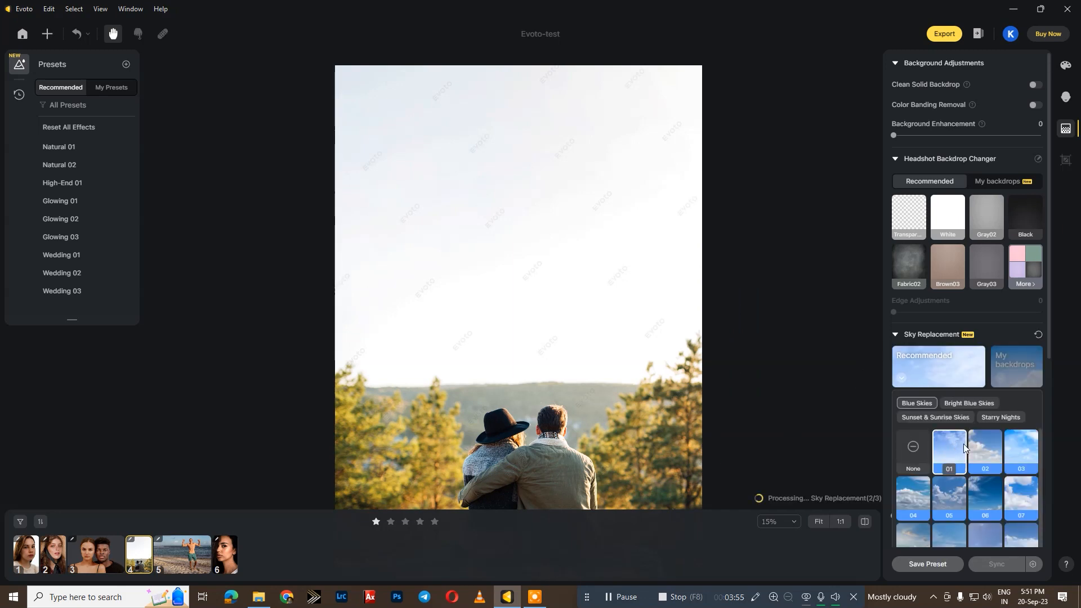
click(1012, 451)
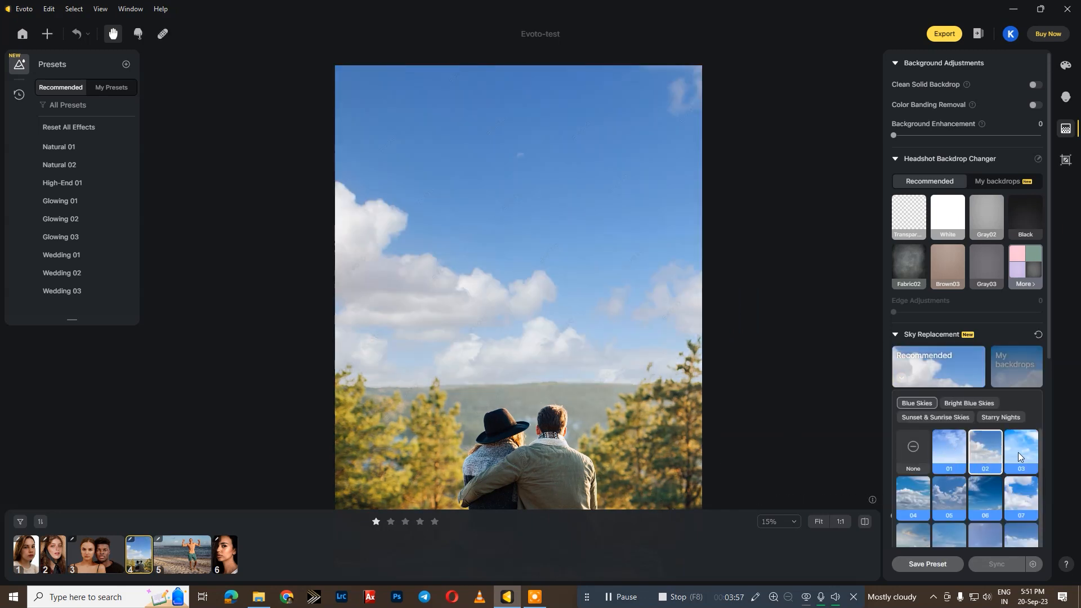
scroll(1009, 401, down, 5)
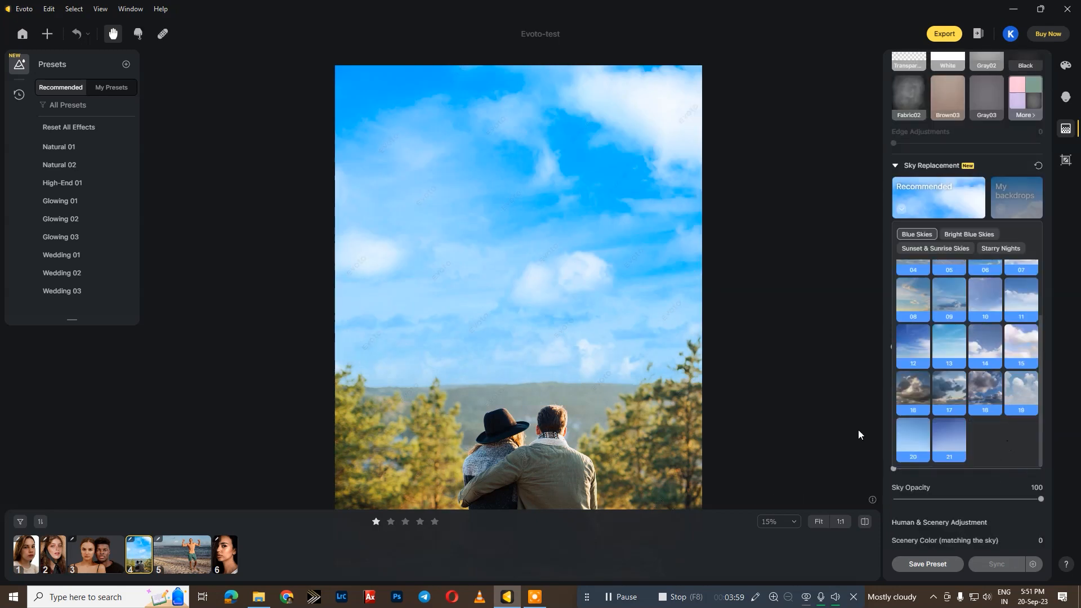
Select photos 4 to 6 and open the export options for them.
shift+click(230, 561)
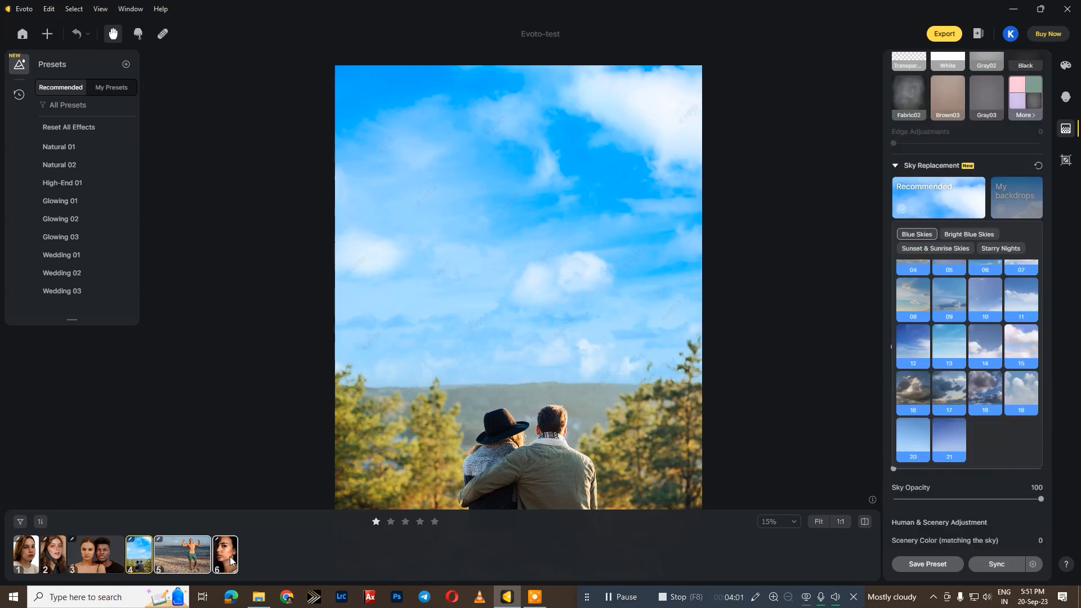
scroll(806, 262, up, 2)
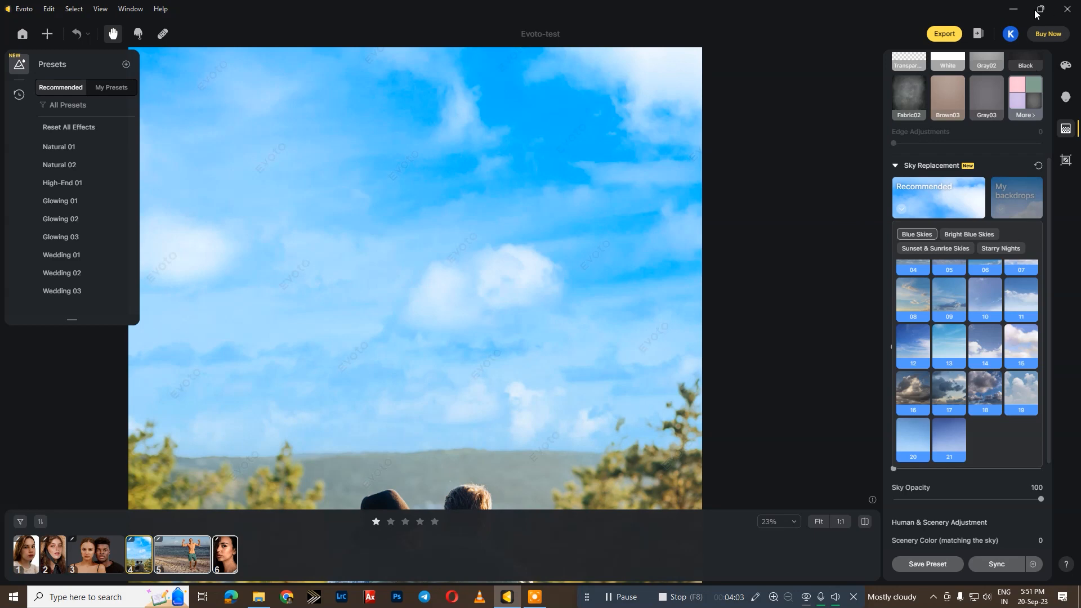
scroll(699, 158, down, 4)
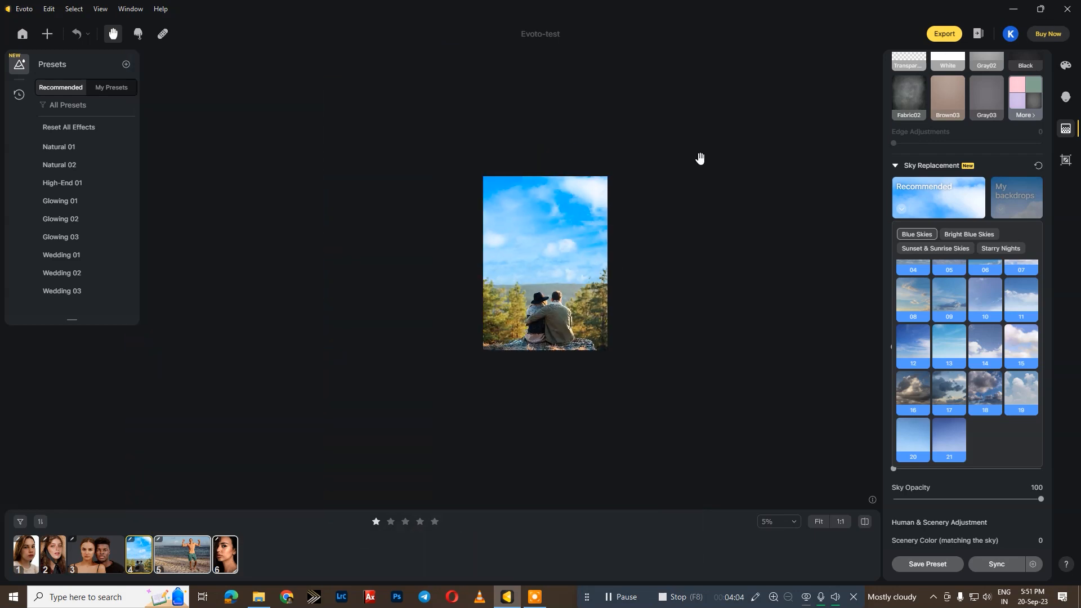
click(946, 37)
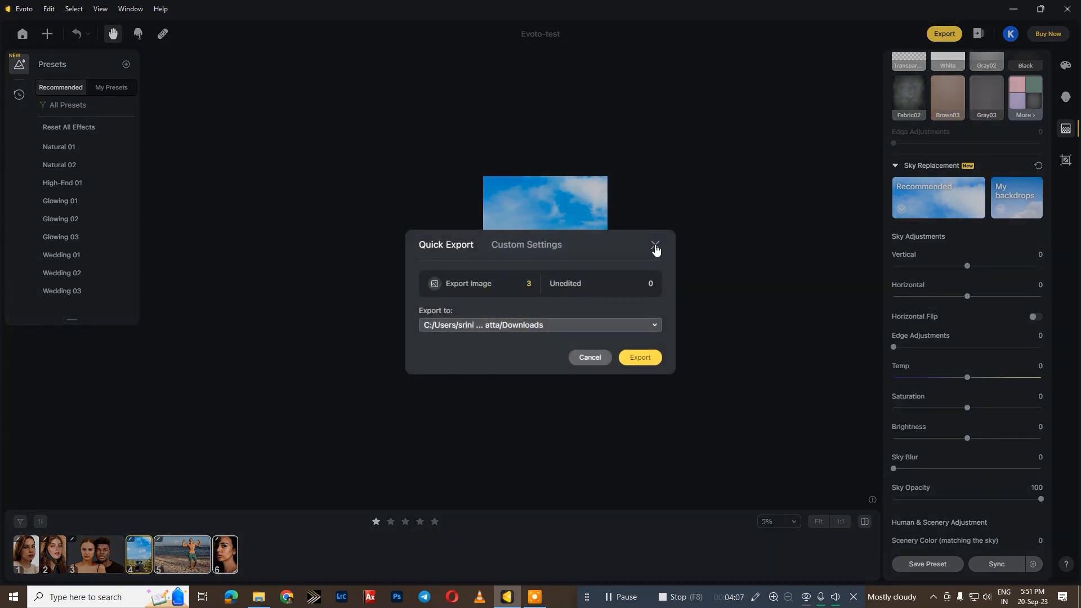